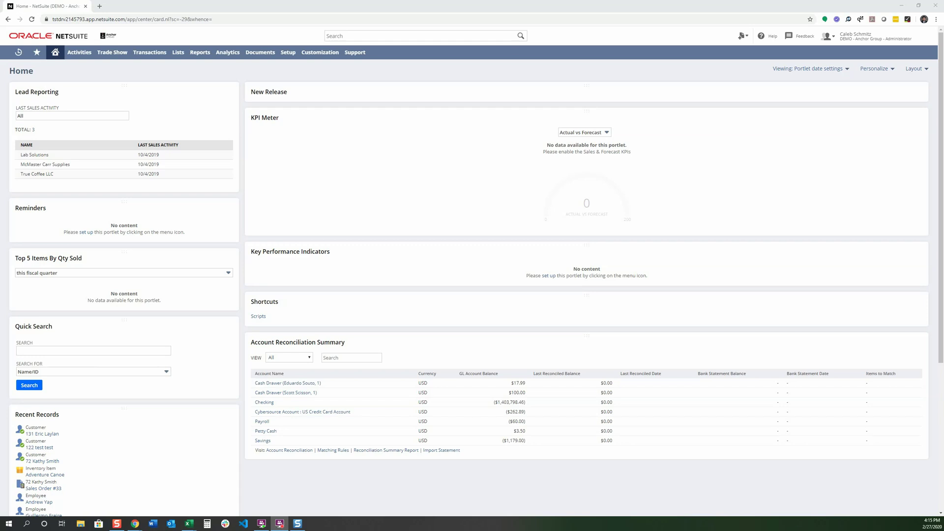
Open the Import CSV Records assistant from Setup > Import/Export
{"action": "left_click", "coordinate": [222, 65]}
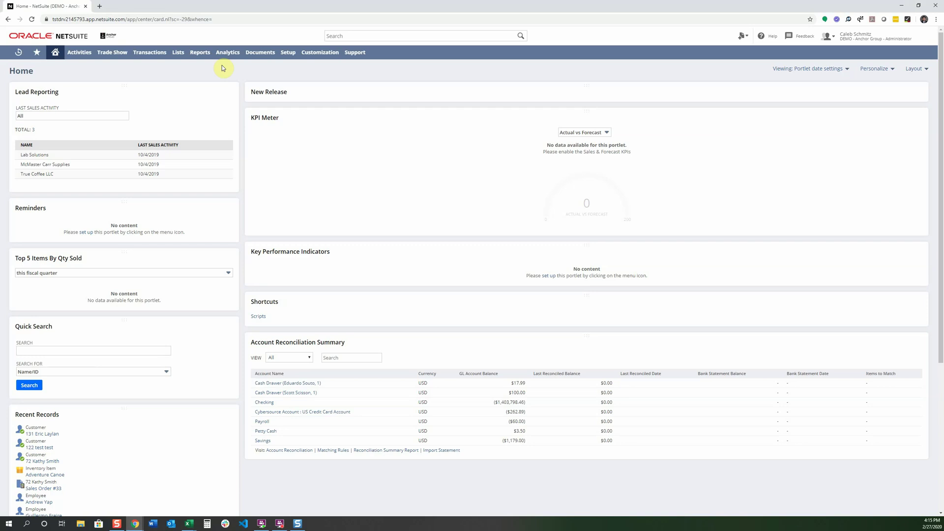
{"action": "mouse_move", "coordinate": [291, 57]}
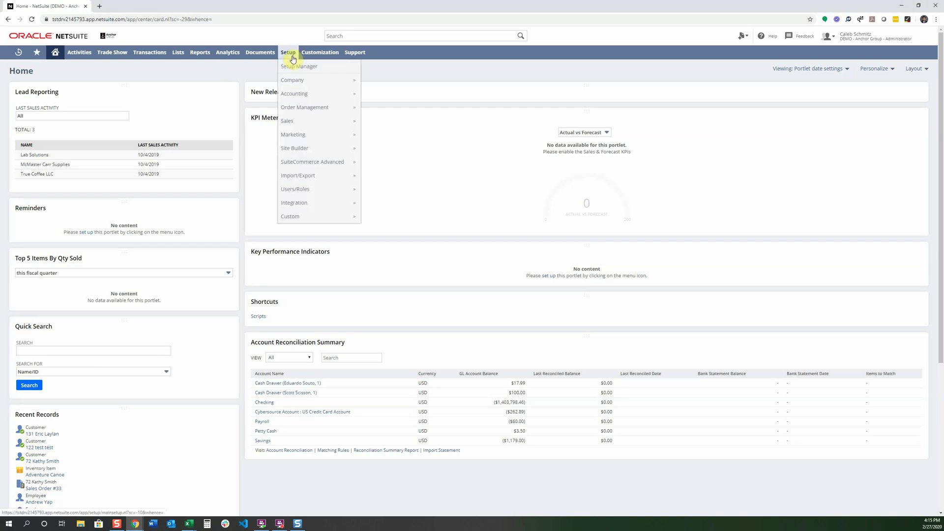
{"action": "mouse_move", "coordinate": [309, 177]}
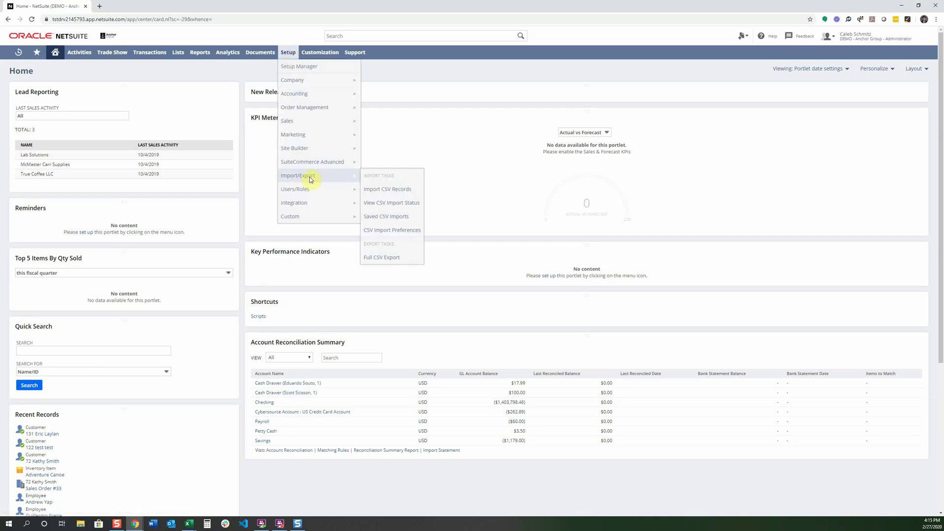
{"action": "left_click", "coordinate": [403, 194]}
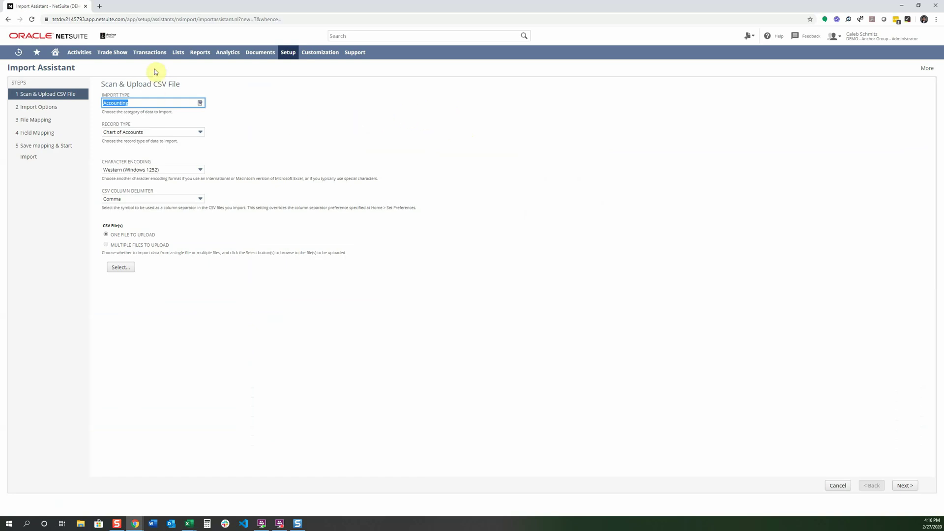
Open the Customers list in a new tab, view the newest customer, and show its addresses
{"action": "mouse_move", "coordinate": [179, 52]}
{"action": "mouse_move", "coordinate": [188, 122]}
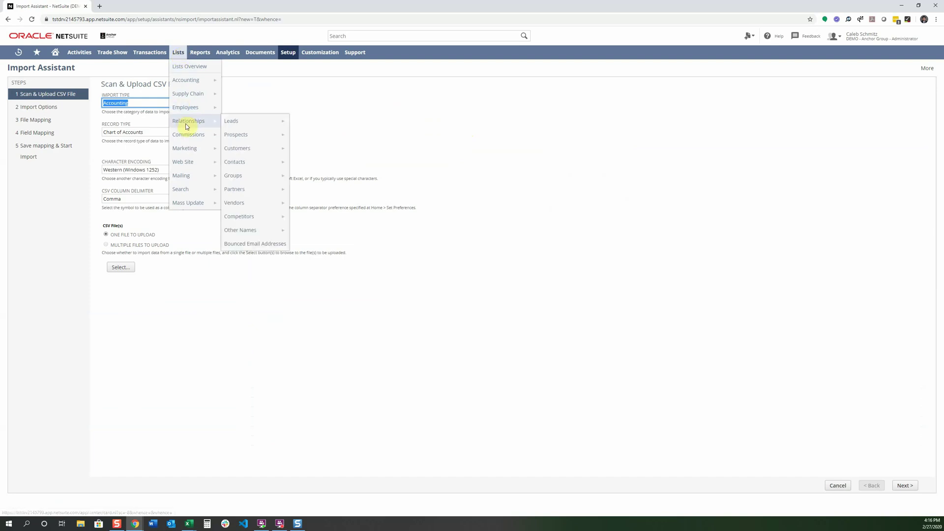
{"action": "middle_click", "coordinate": [248, 153]}
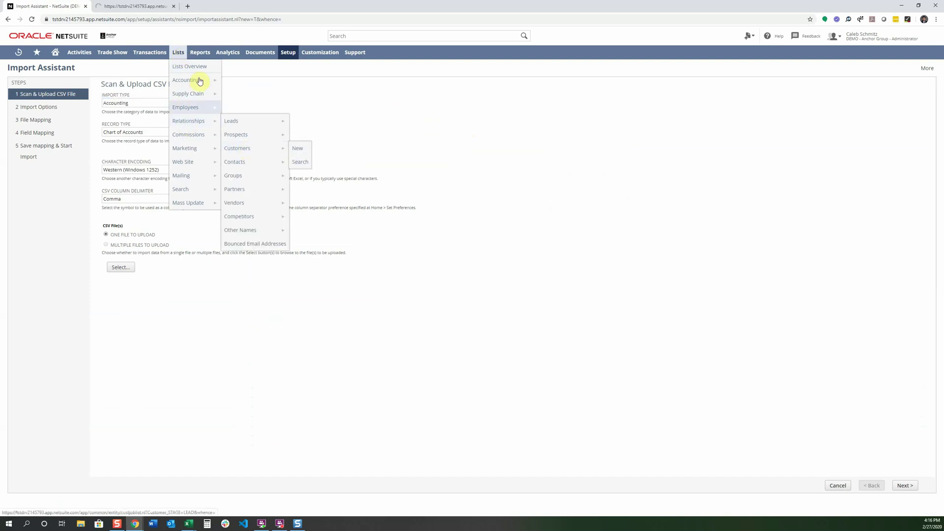
{"action": "left_click", "coordinate": [143, 6]}
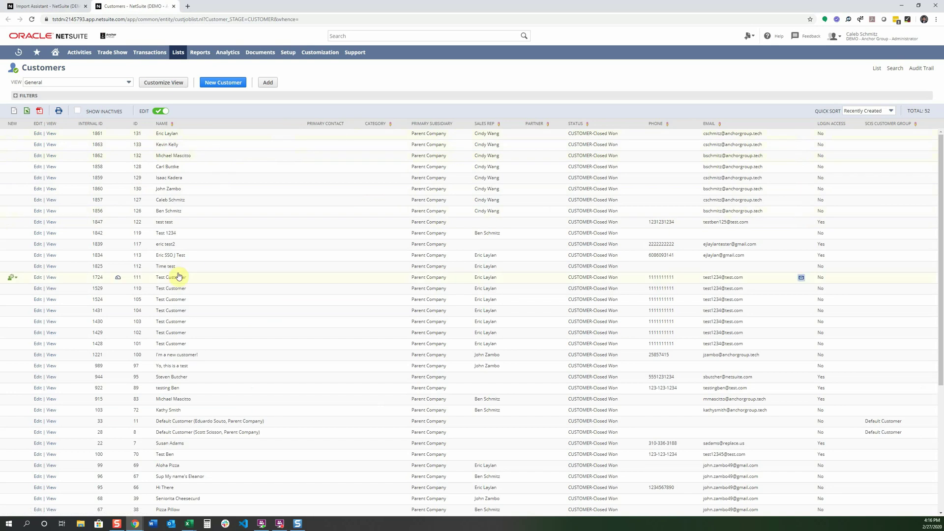
{"action": "left_click", "coordinate": [51, 134]}
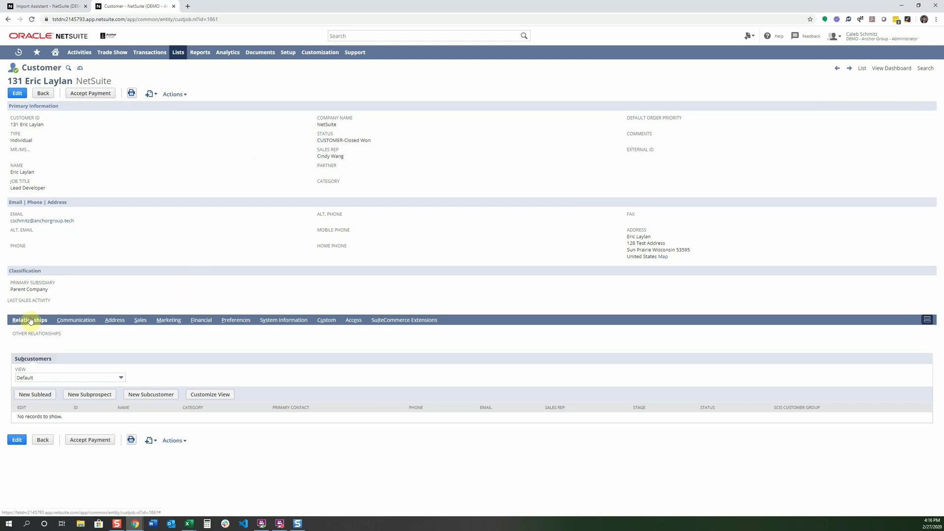
{"action": "left_click", "coordinate": [116, 321]}
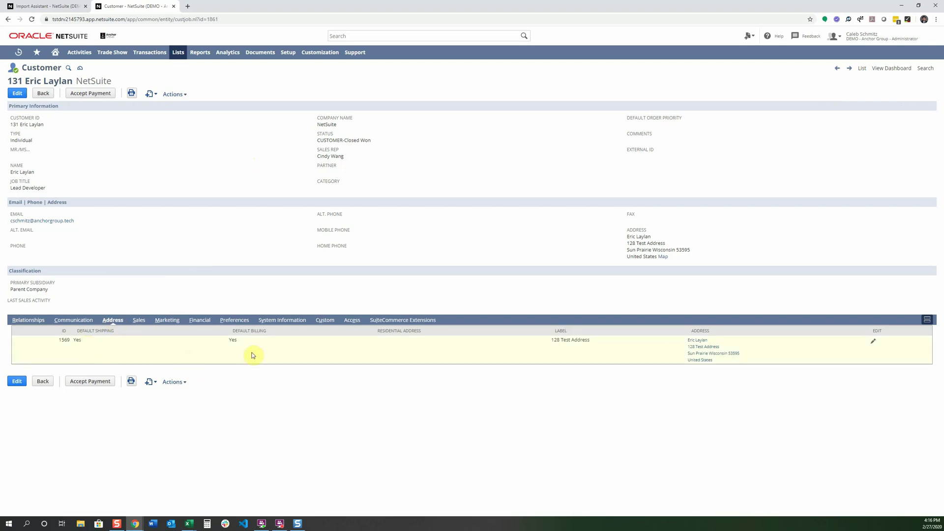
Put the customer record into edit mode
{"action": "left_click", "coordinate": [17, 93]}
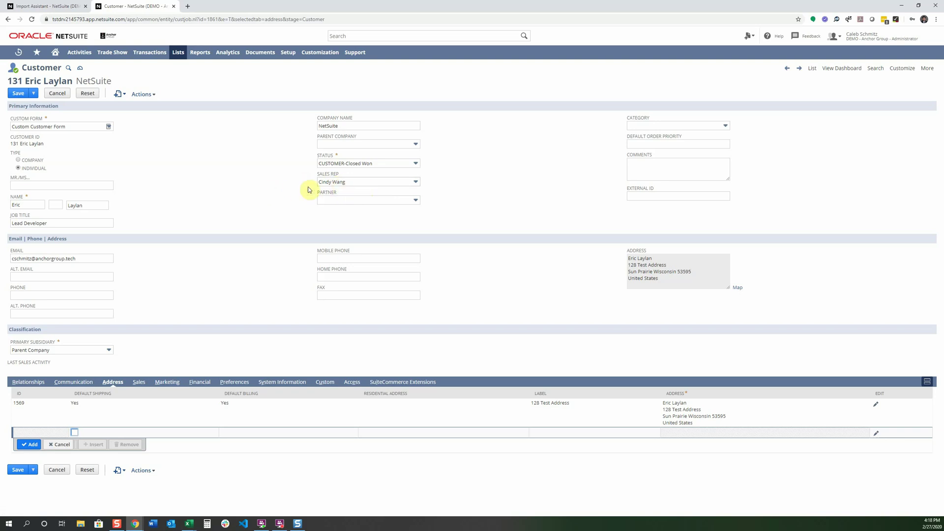
Open the Employees list from the Lists menu in a new tab
{"action": "mouse_move", "coordinate": [181, 53]}
{"action": "mouse_move", "coordinate": [190, 107]}
{"action": "left_click", "coordinate": [239, 105]}
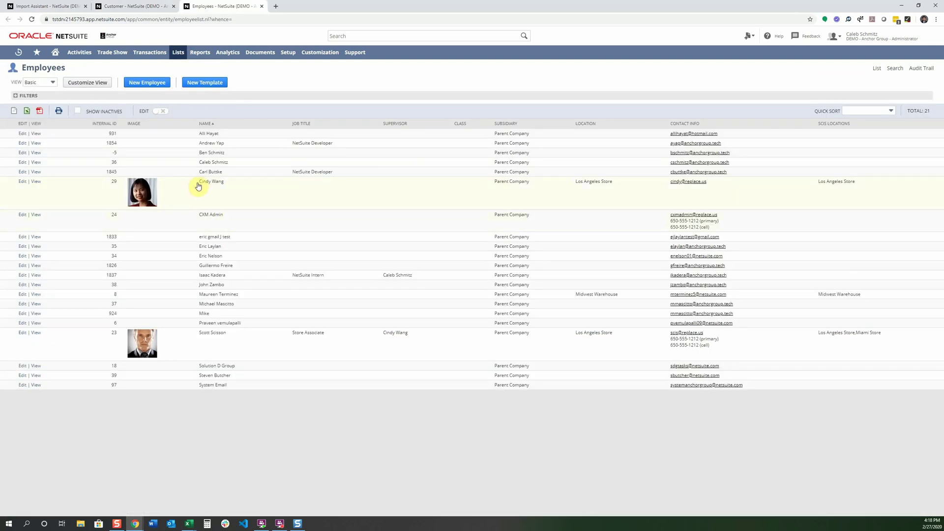
Return to the customer edit form and open its address row for inline editing
{"action": "key", "text": "ctrl+shift+Tab"}
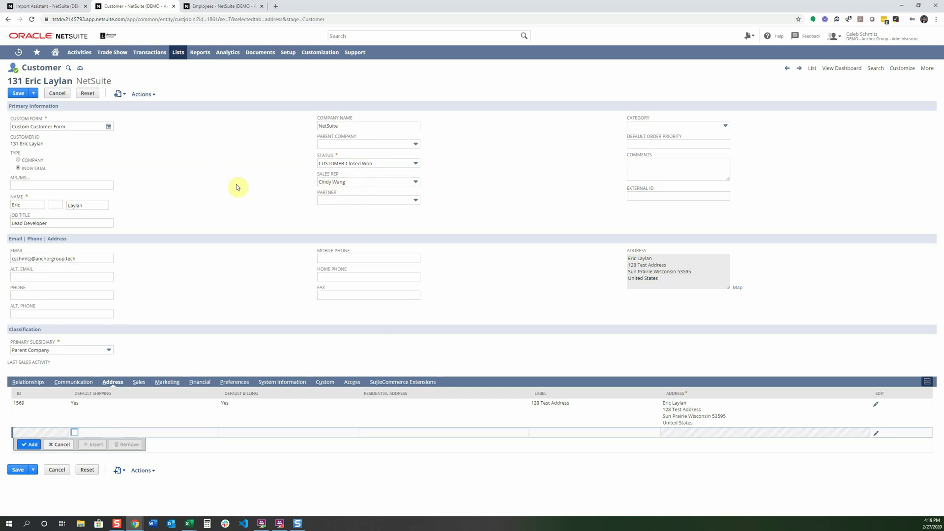
{"action": "left_click", "coordinate": [318, 273]}
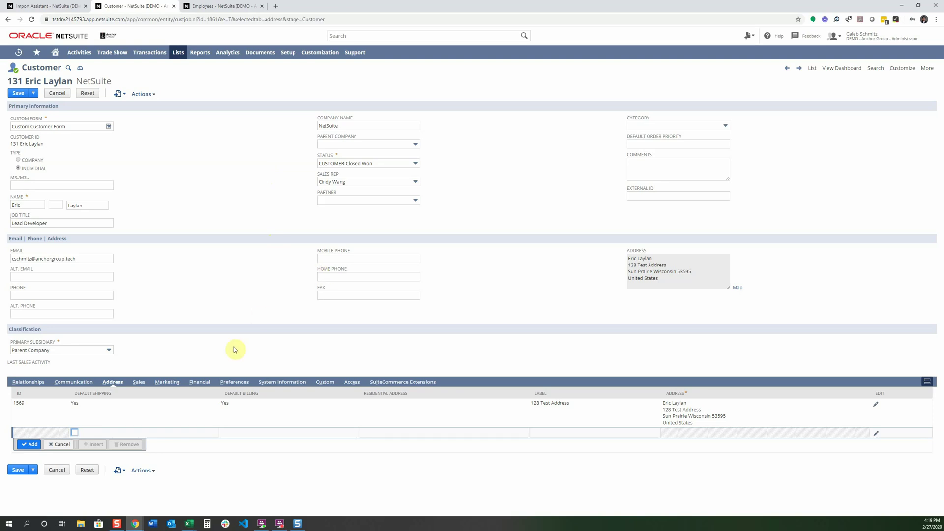
{"action": "left_click", "coordinate": [233, 405]}
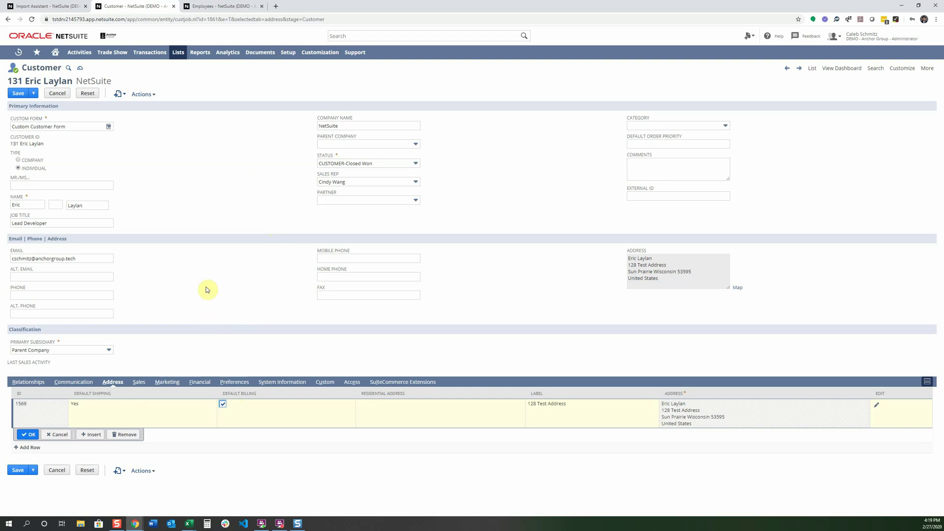
Bring the Sample_Customer_Upload_Failure workbook to the front in Excel
{"action": "mouse_move", "coordinate": [188, 523]}
{"action": "mouse_move", "coordinate": [162, 492]}
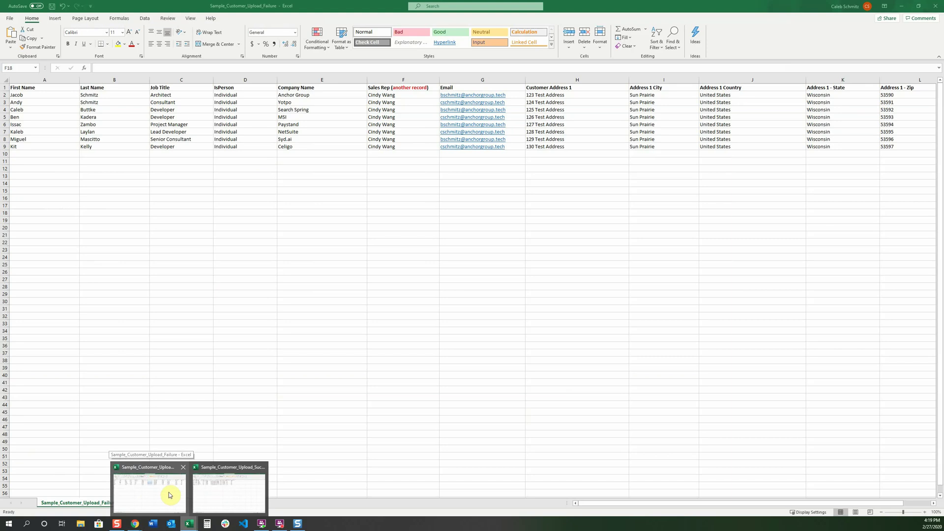
{"action": "left_click", "coordinate": [163, 485]}
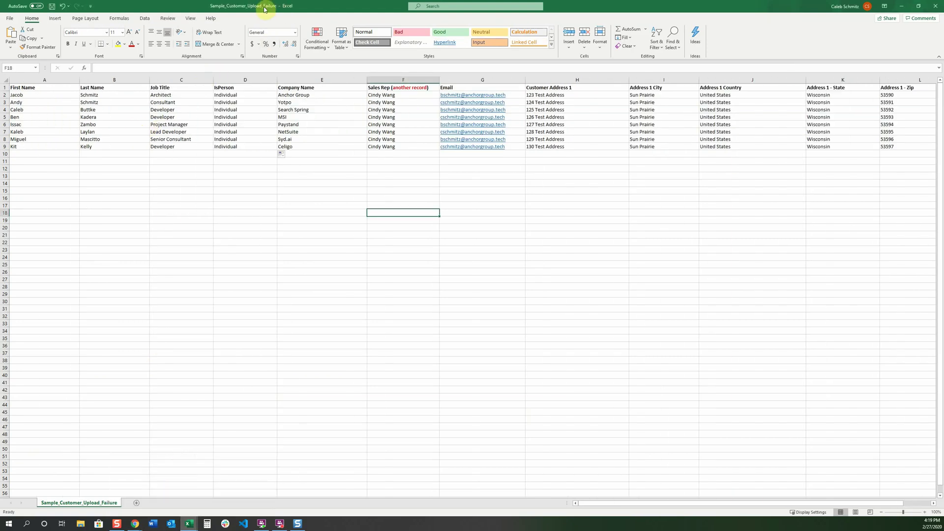
Review the First Name, Company Name and Sales Rep headers in A1, E1 and F1
{"action": "left_click", "coordinate": [41, 87]}
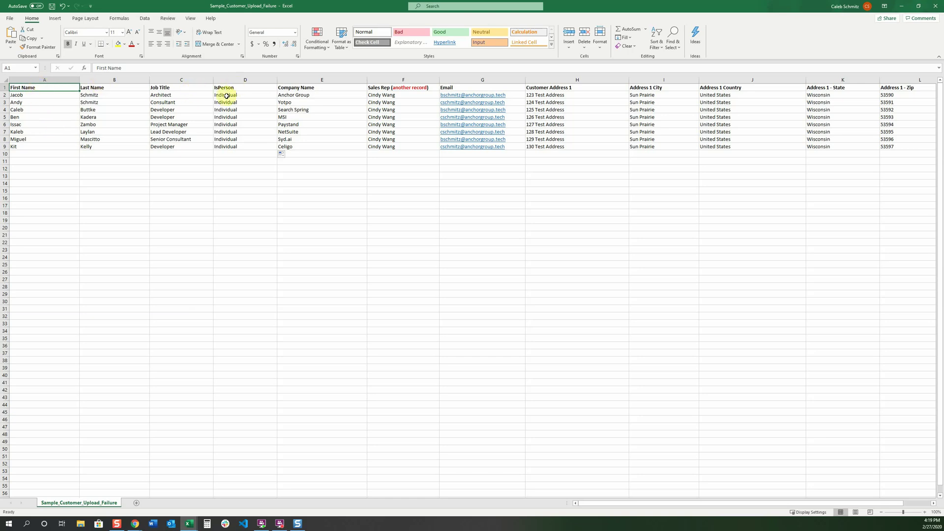
{"action": "left_click", "coordinate": [303, 87]}
{"action": "left_click", "coordinate": [419, 87]}
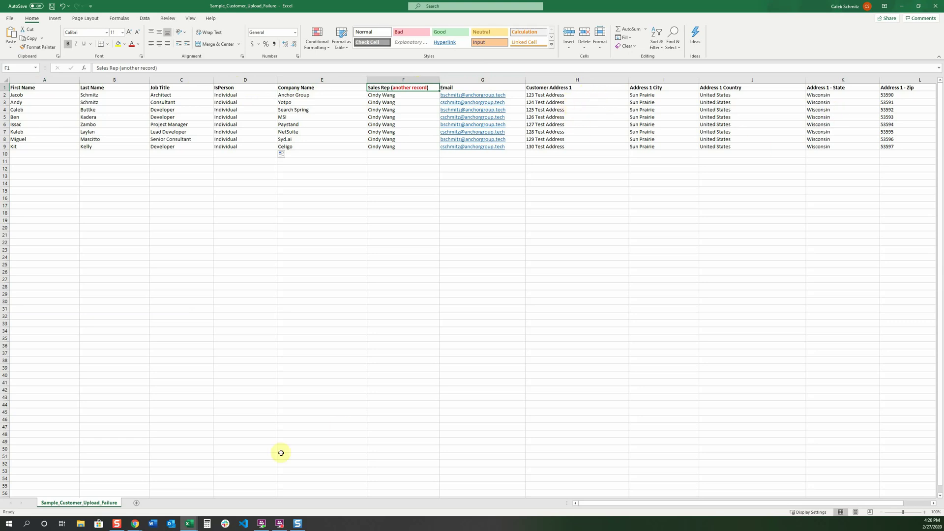
Back in the NetSuite customer form, open the address row's details popup, review it, and close it
{"action": "mouse_move", "coordinate": [139, 520]}
{"action": "left_click", "coordinate": [176, 501]}
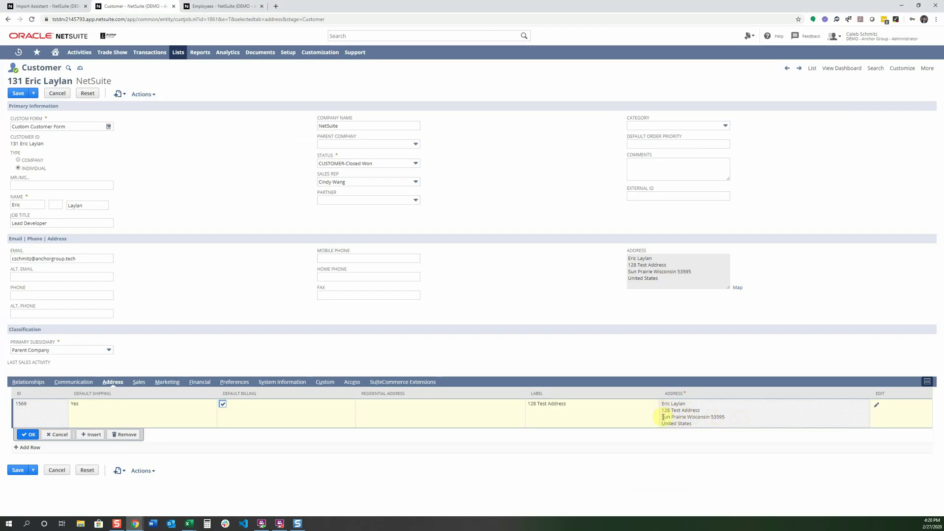
{"action": "left_click_drag", "start_coordinate": [664, 405], "coordinate": [706, 423]}
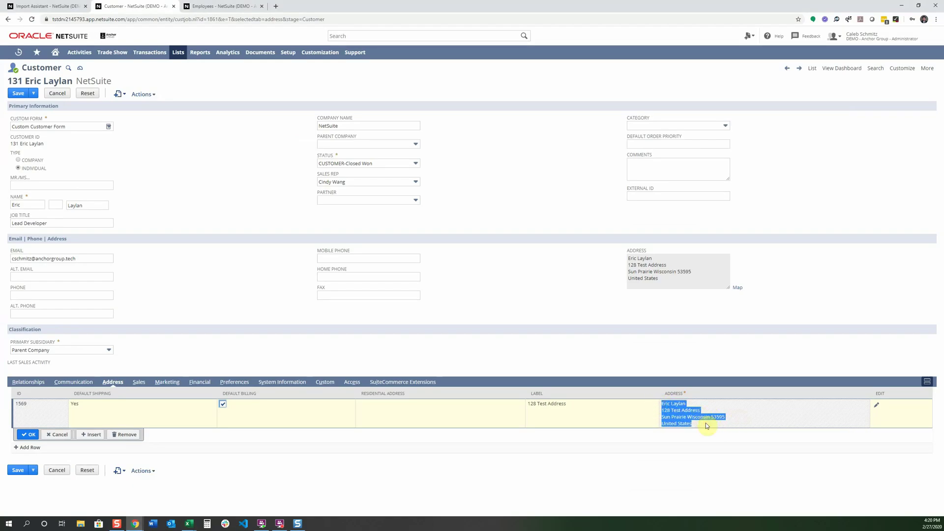
{"action": "left_click", "coordinate": [878, 404]}
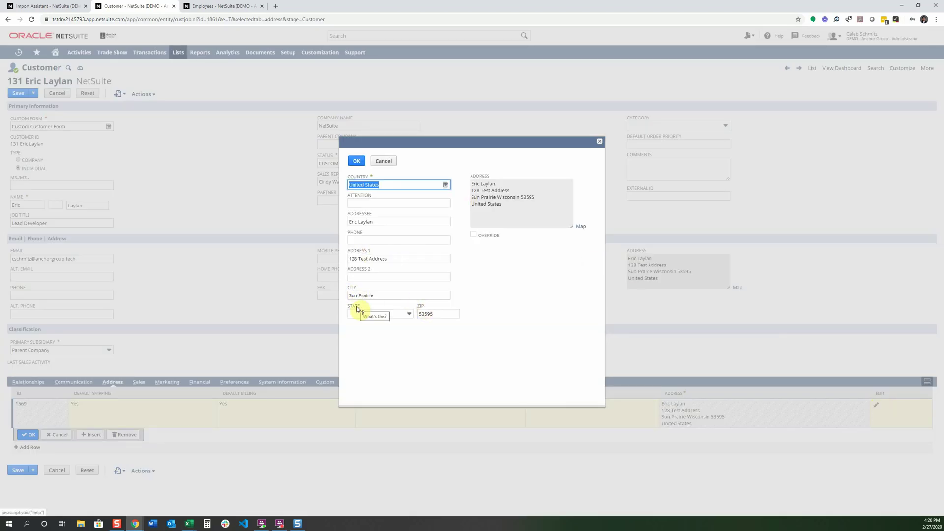
{"action": "left_click", "coordinate": [357, 161]}
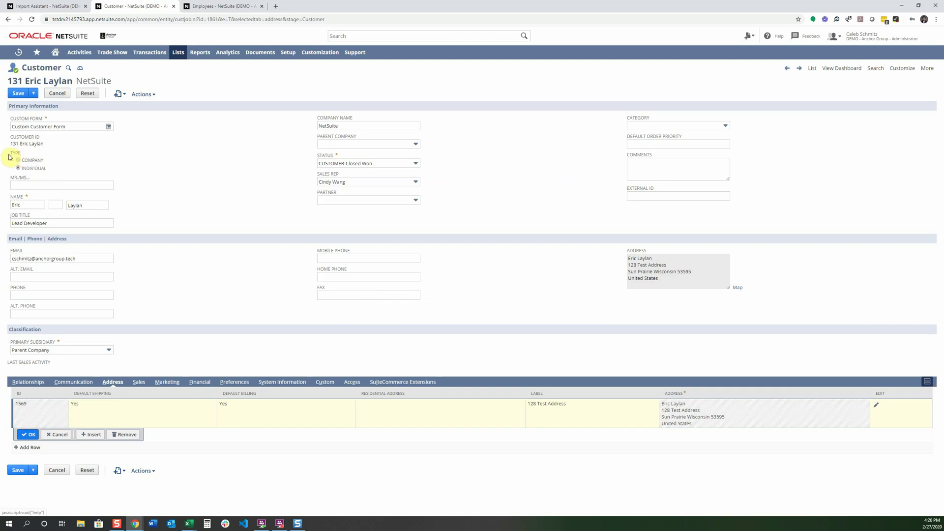
In the Excel workbook, check the IsPerson value in D2 and select empty cell D11
{"action": "mouse_move", "coordinate": [189, 524]}
{"action": "left_click", "coordinate": [149, 487]}
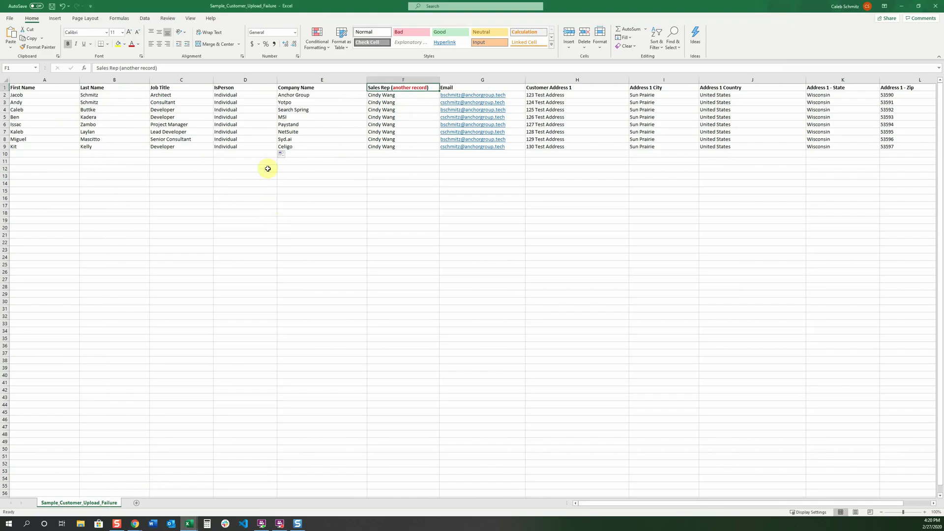
{"action": "left_click", "coordinate": [238, 97]}
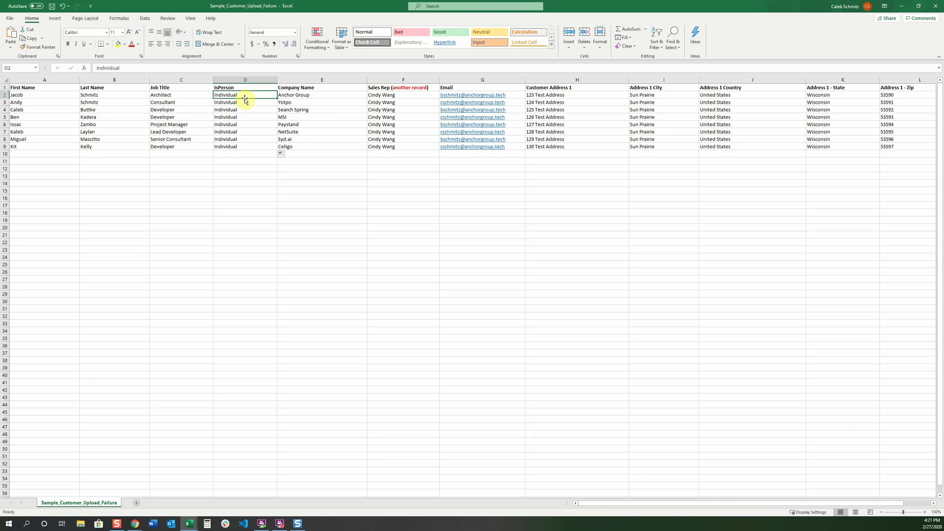
{"action": "left_click", "coordinate": [251, 160]}
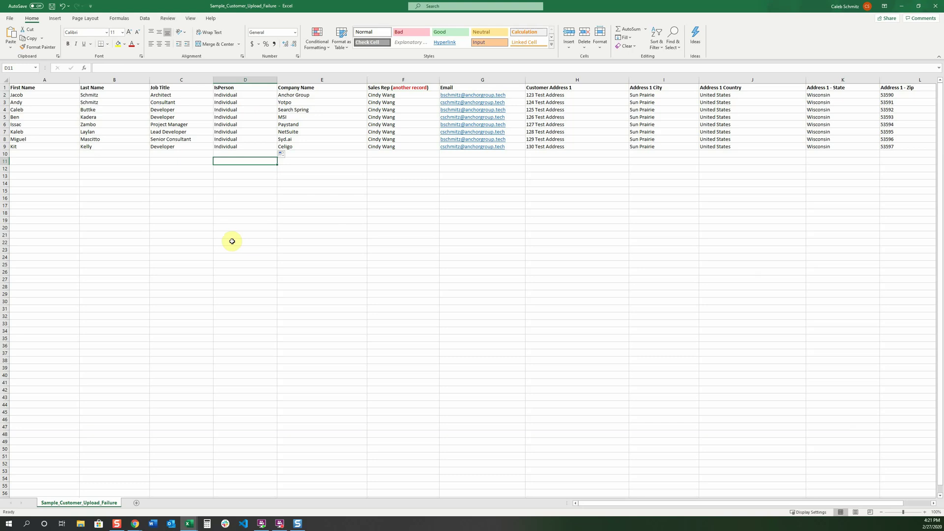
Save Sample_Customer_Upload_Failure as CSV UTF-8 (Comma delimited), confirming replacement of the existing file
{"action": "left_click", "coordinate": [8, 22]}
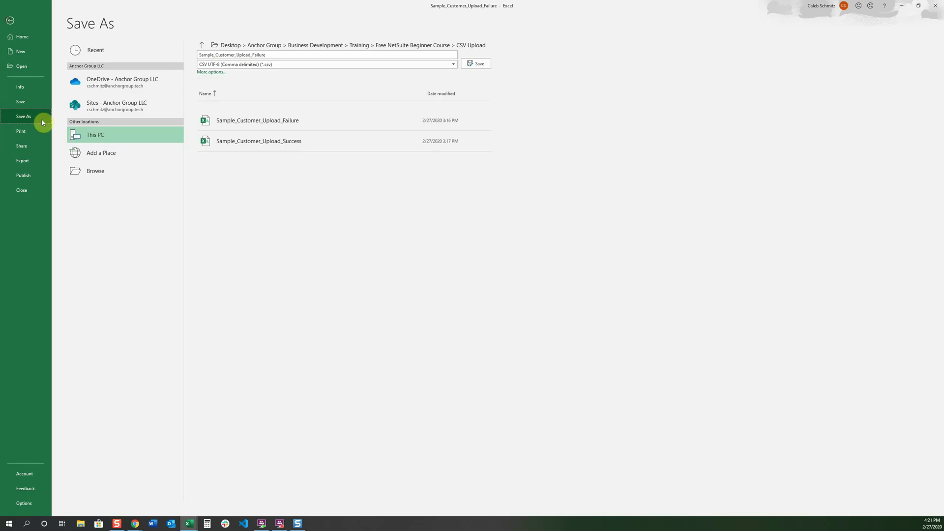
{"action": "left_click", "coordinate": [306, 64]}
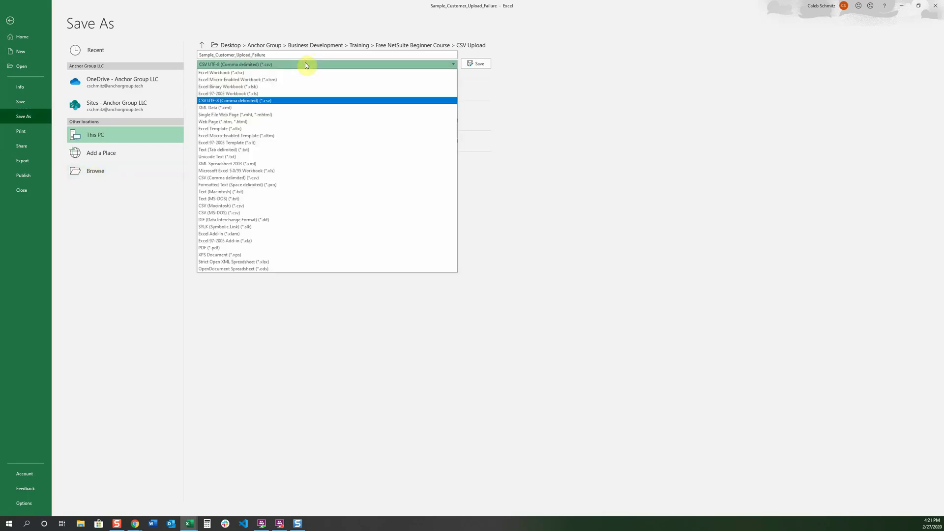
{"action": "left_click", "coordinate": [259, 101]}
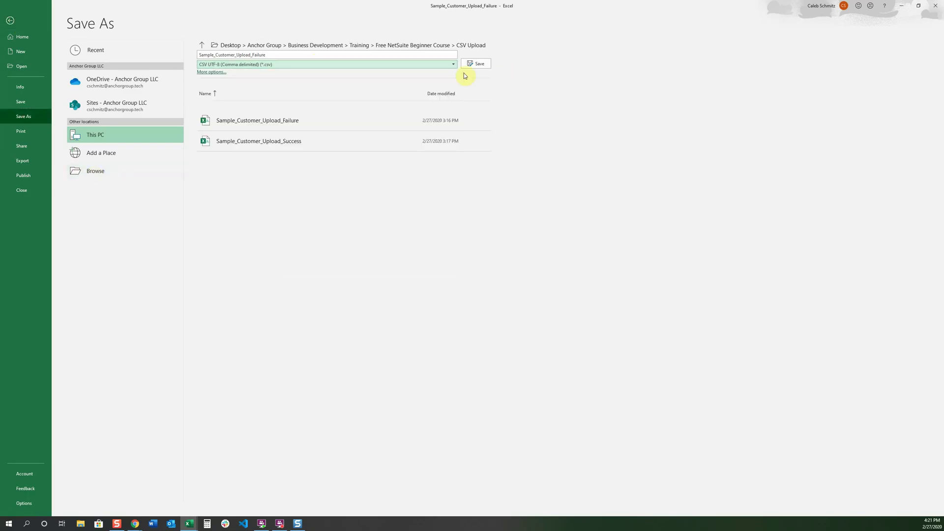
{"action": "left_click", "coordinate": [476, 63]}
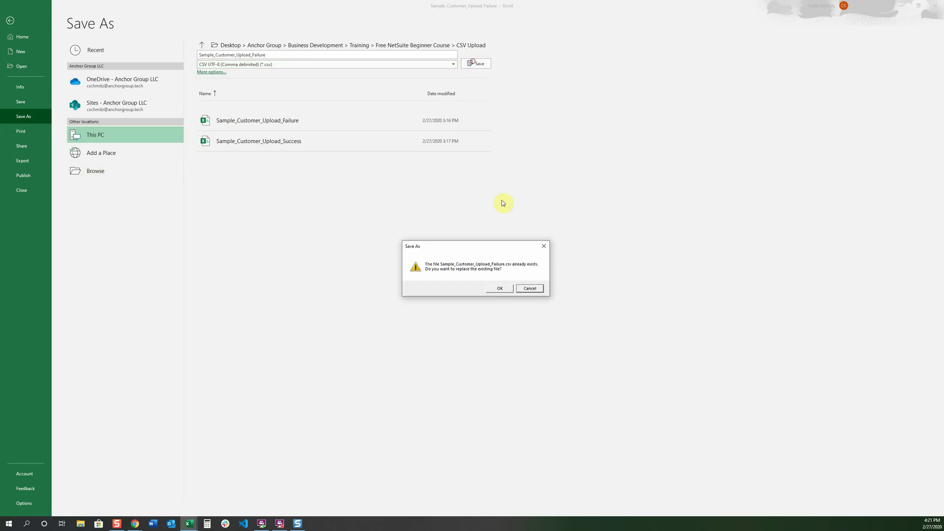
{"action": "left_click", "coordinate": [497, 291]}
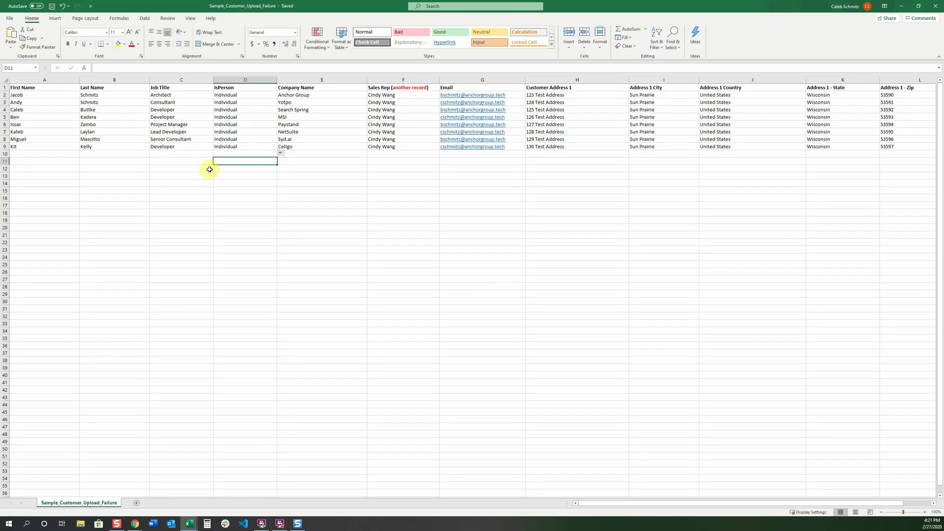
In the NetSuite Import Assistant, browse the Record Type choices
{"action": "key", "text": "alt+Tab"}
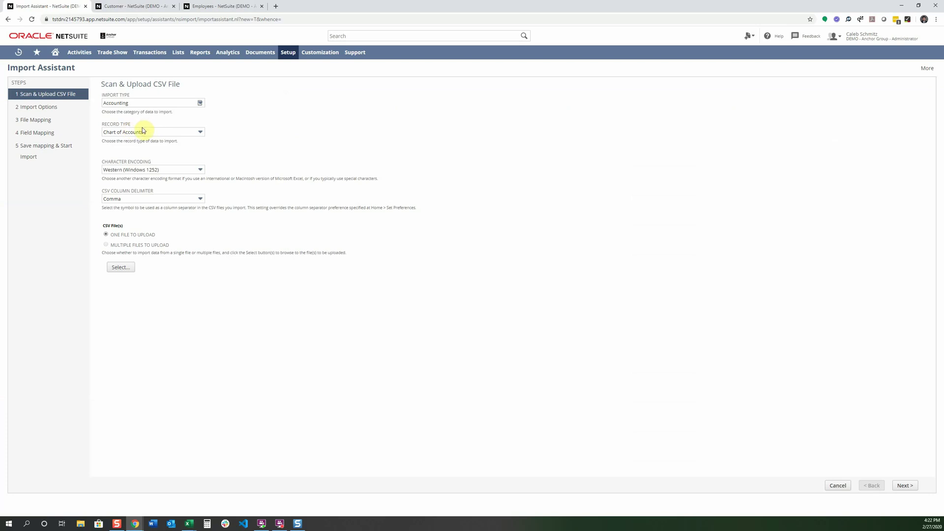
{"action": "left_click", "coordinate": [145, 131]}
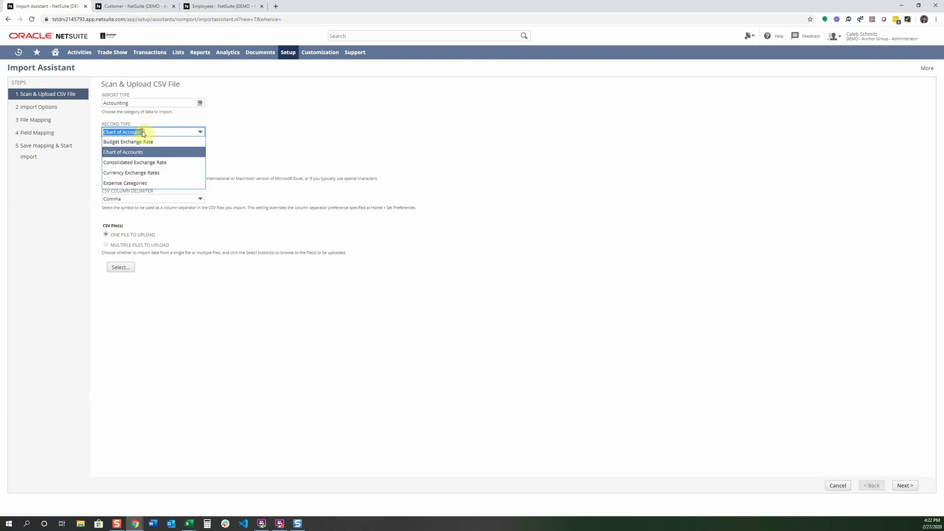
{"action": "key", "text": "Down"}
{"action": "key", "text": "Down"}
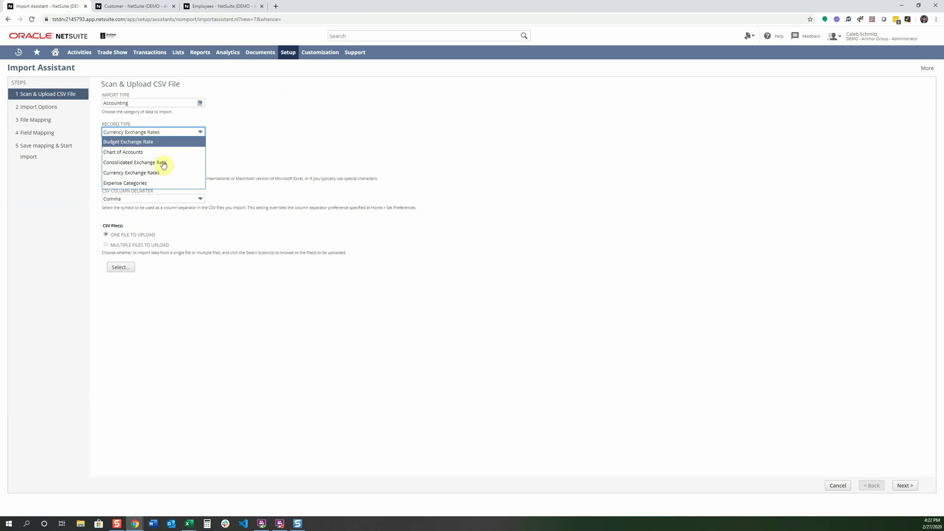
Enter Customization as the import type, then reopen and scroll the import type list
{"action": "triple_click", "coordinate": [128, 103]}
{"action": "type", "text": "Customization"}
{"action": "key", "text": "Tab"}
{"action": "left_click", "coordinate": [143, 103]}
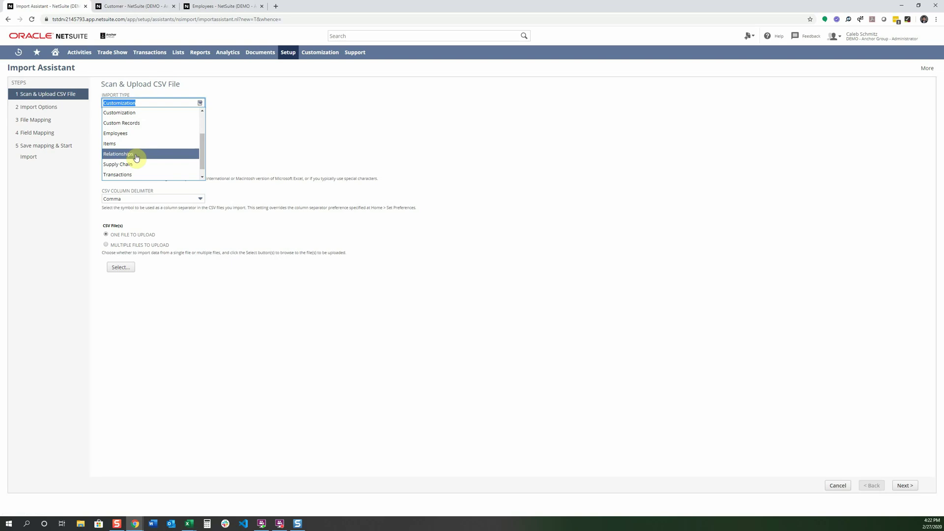
{"action": "scroll", "coordinate": [133, 150], "scroll_direction": "down", "scroll_amount": 1}
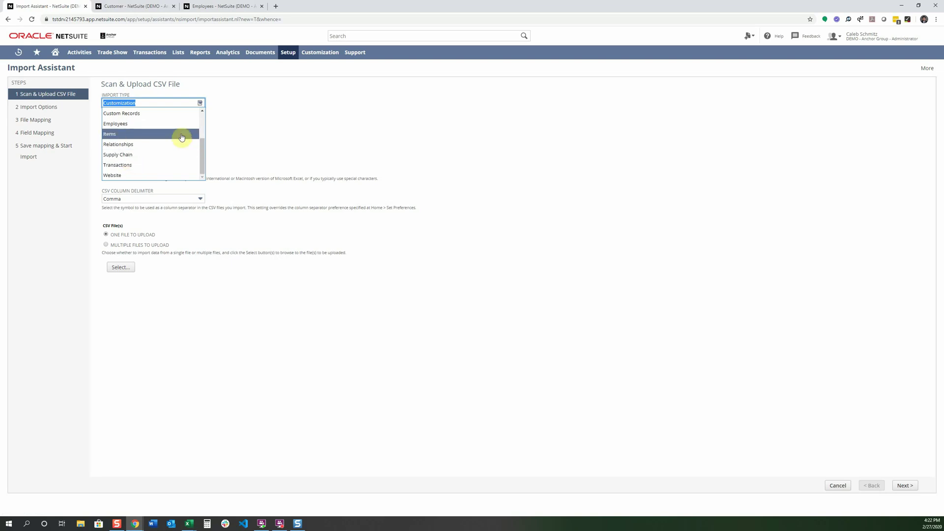
Set import type to Transactions, look up Customers under Lists > Relationships, and reselect the import type
{"action": "left_click", "coordinate": [147, 164]}
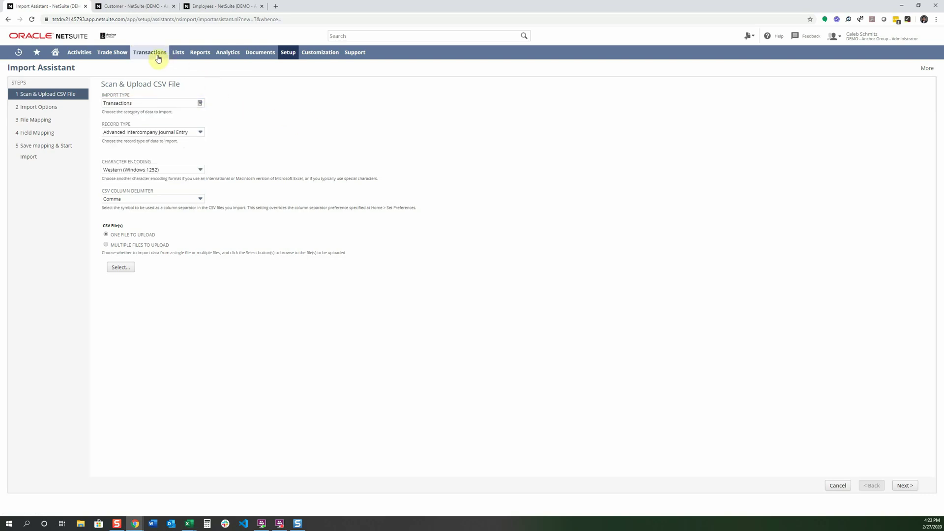
{"action": "mouse_move", "coordinate": [158, 58]}
{"action": "mouse_move", "coordinate": [151, 136]}
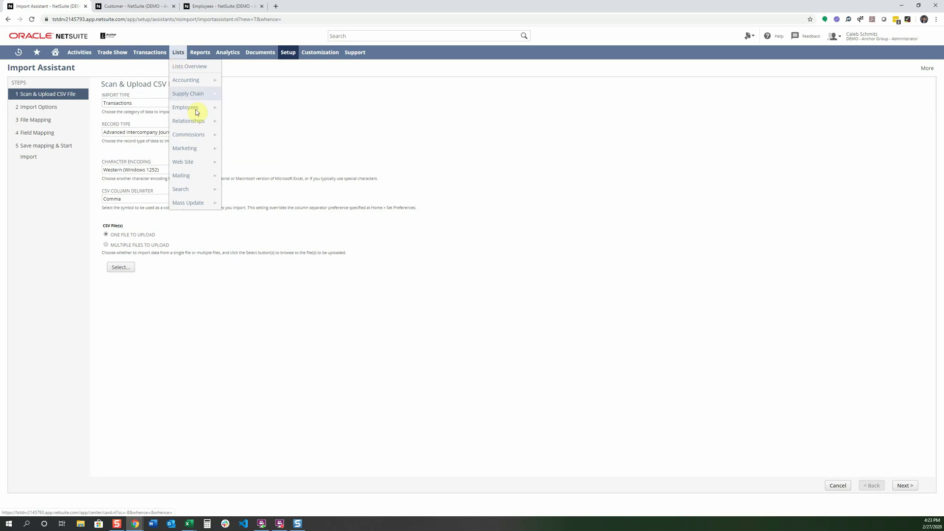
{"action": "mouse_move", "coordinate": [189, 121]}
{"action": "mouse_move", "coordinate": [244, 150]}
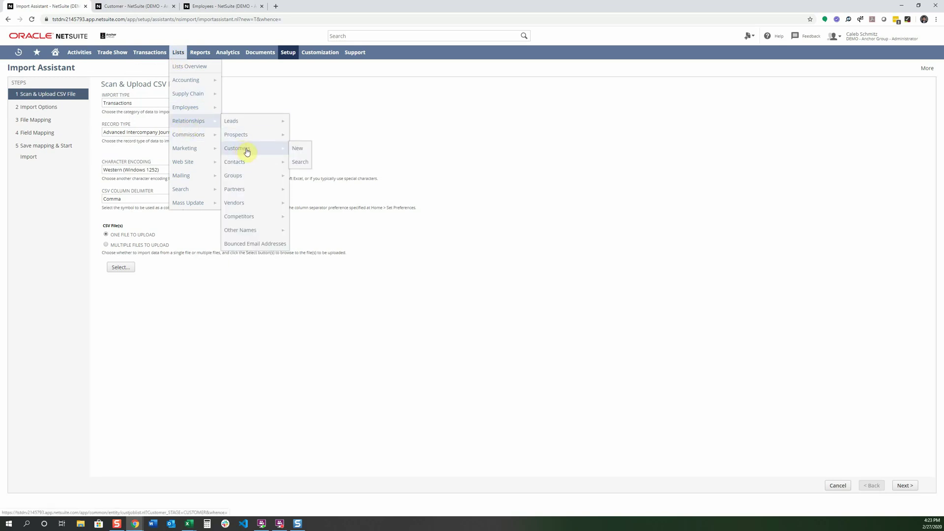
{"action": "left_click", "coordinate": [132, 105]}
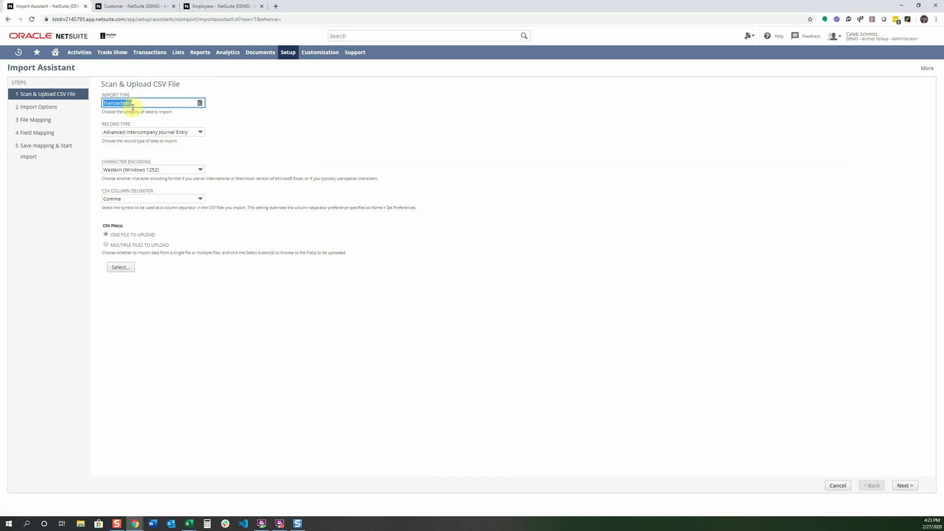
Choose Customers Only as the record type, upload Sample_Customer_Upload_Failure.csv, and continue to Import Options
{"action": "left_click", "coordinate": [169, 133]}
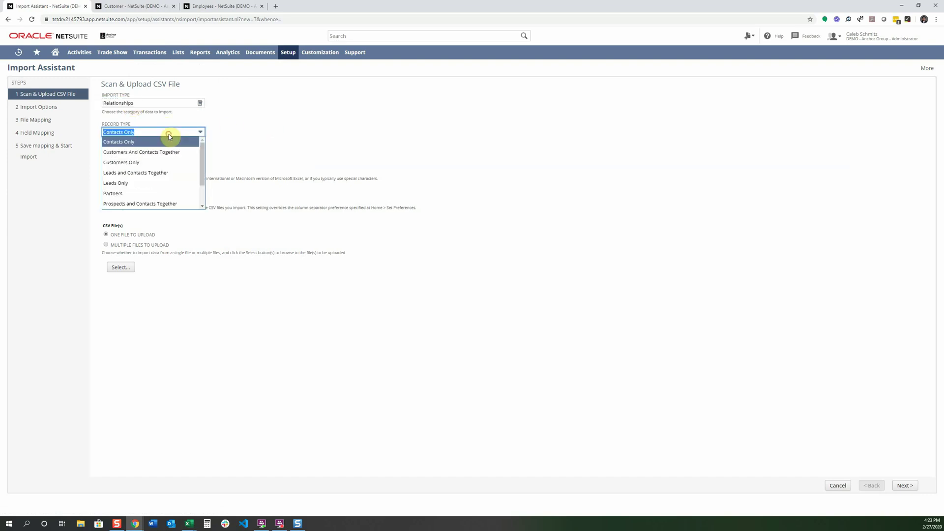
{"action": "left_click", "coordinate": [164, 163]}
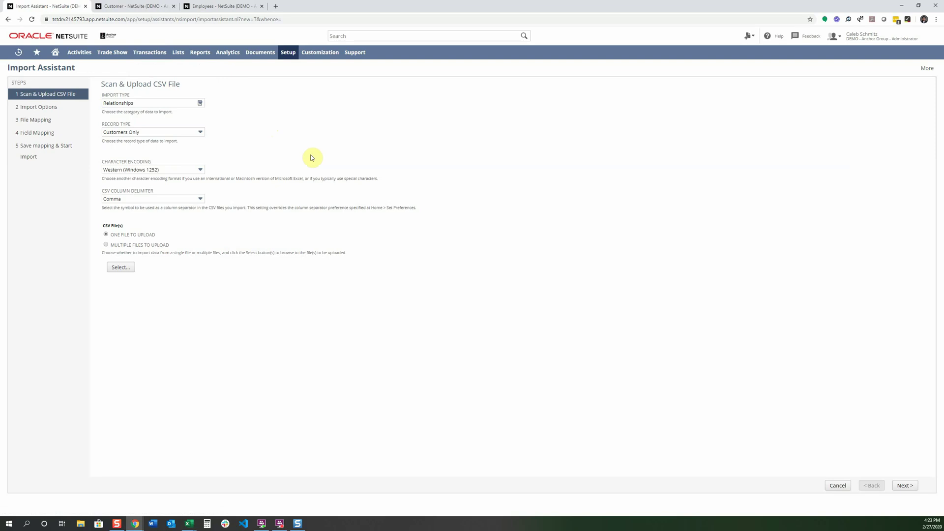
{"action": "left_click", "coordinate": [126, 269]}
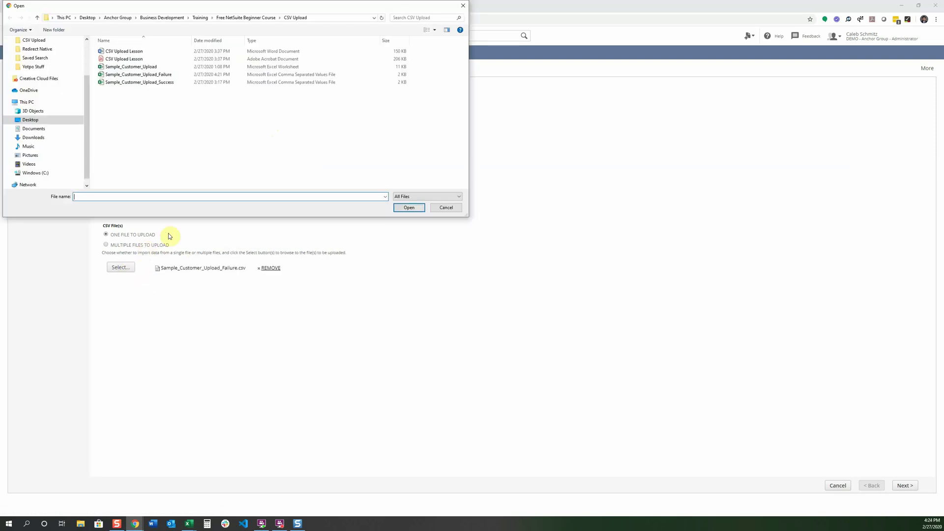
{"action": "double_click", "coordinate": [162, 75]}
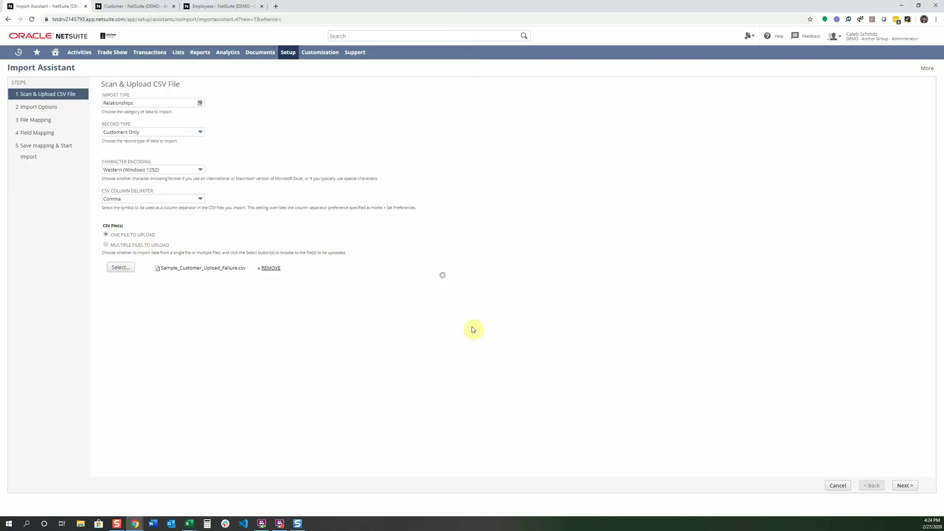
{"action": "left_click", "coordinate": [905, 486]}
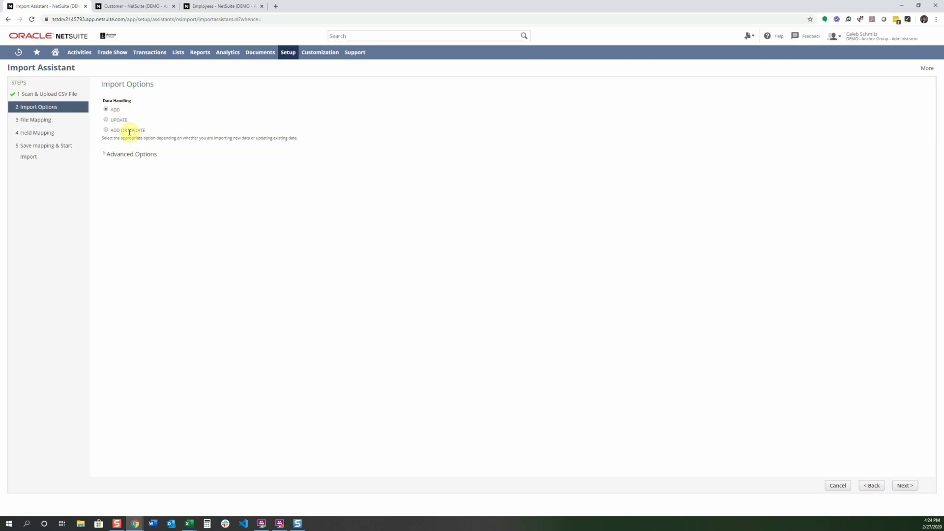
{"action": "left_click", "coordinate": [902, 485]}
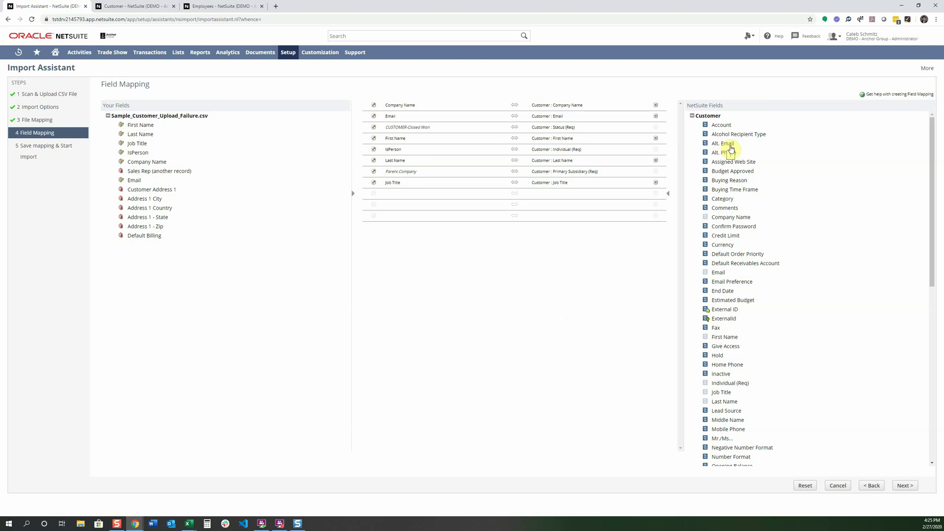
{"action": "left_click", "coordinate": [128, 6]}
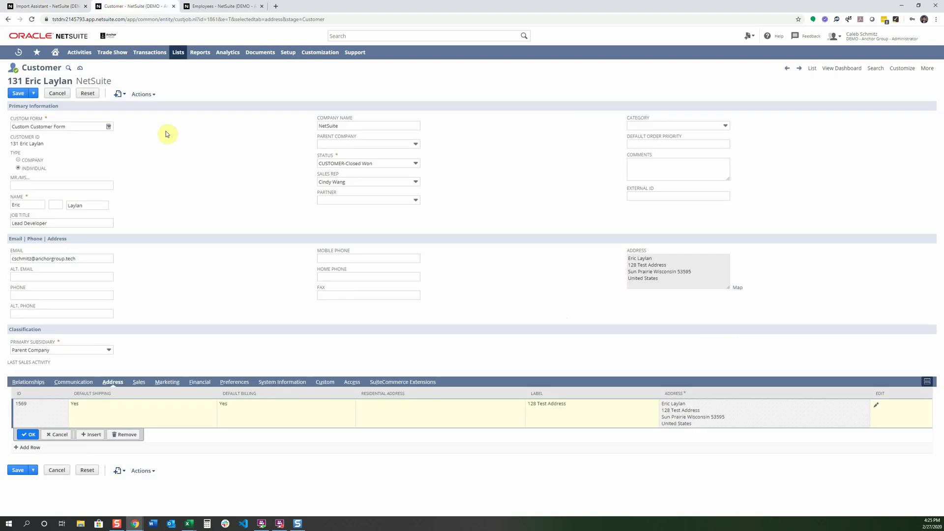
{"action": "left_click", "coordinate": [47, 5]}
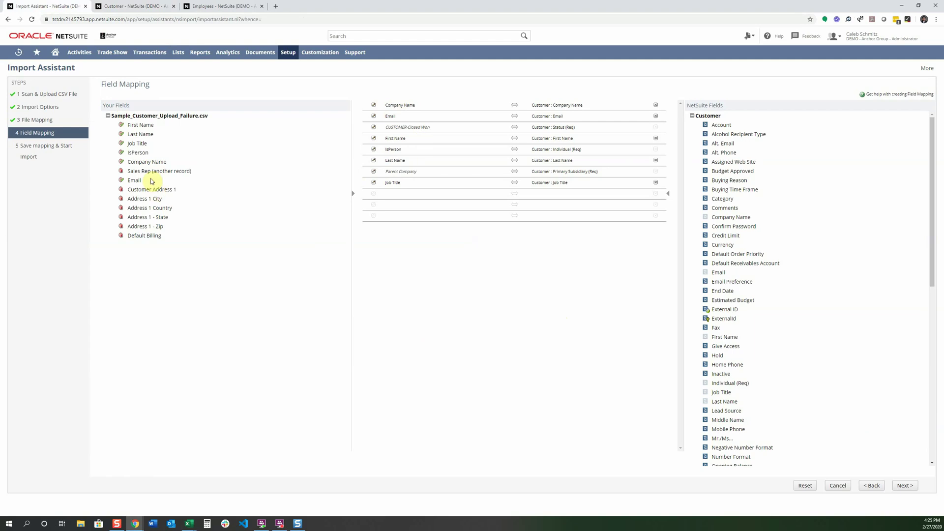
Map the CSV's Sales Rep column to the customer's Sales Rep field
{"action": "left_click_drag", "start_coordinate": [135, 172], "coordinate": [416, 196]}
{"action": "scroll", "coordinate": [784, 327], "scroll_direction": "down", "scroll_amount": 6}
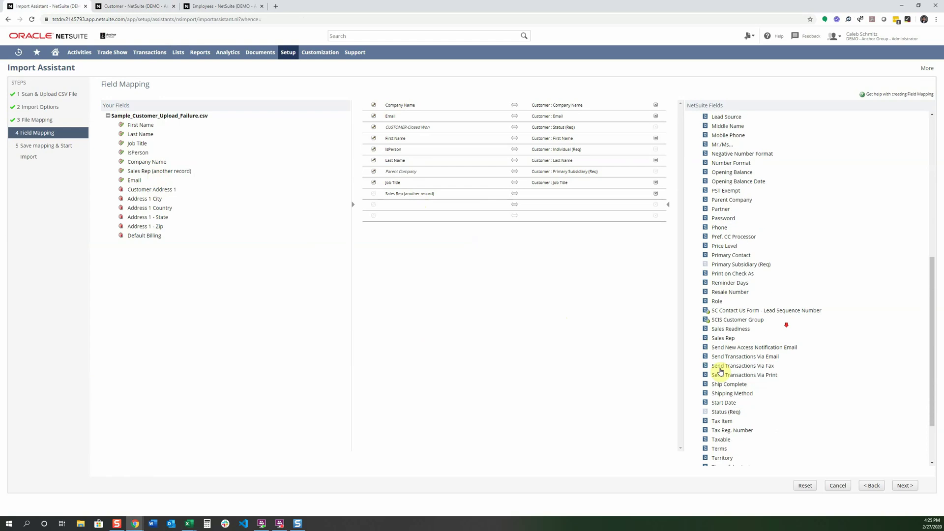
{"action": "left_click_drag", "start_coordinate": [723, 337], "coordinate": [560, 197]}
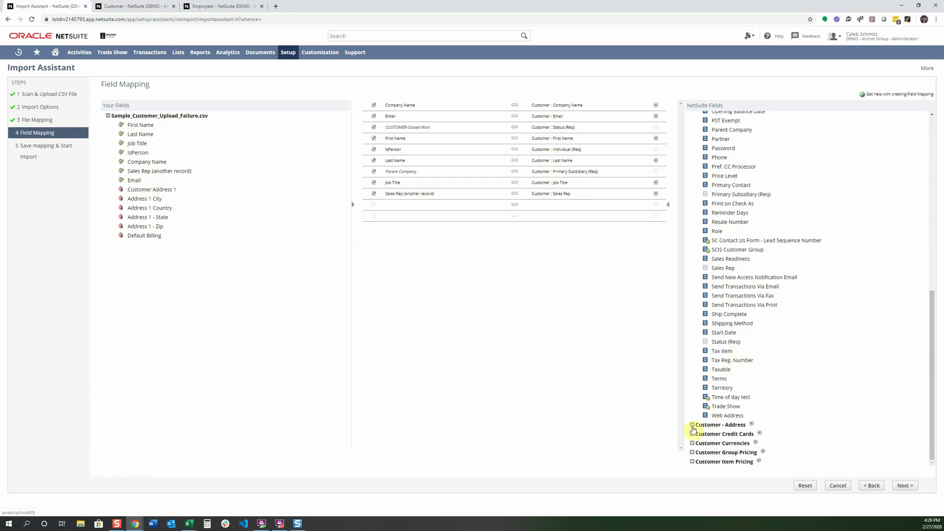
Add a Customer - Address 1 group and map Address 1, City and Default Billing to it
{"action": "left_click", "coordinate": [692, 426]}
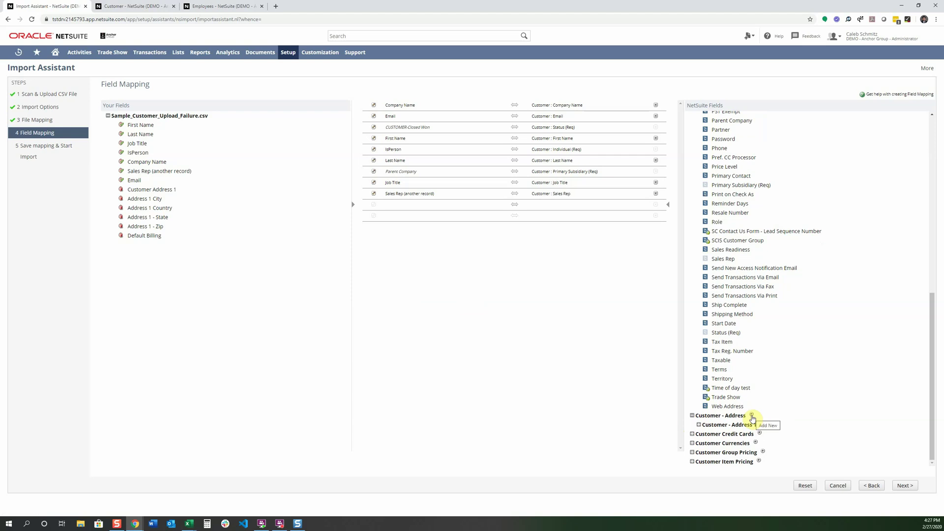
{"action": "left_click", "coordinate": [752, 416]}
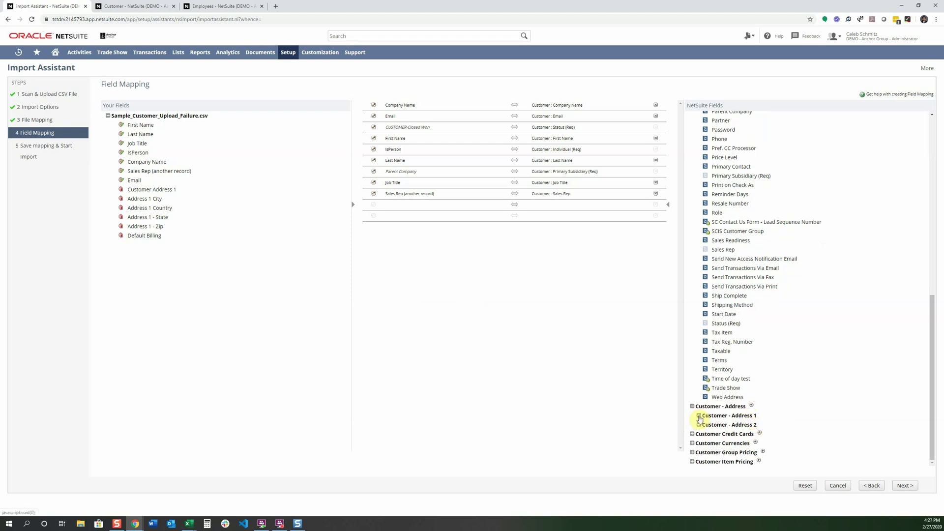
{"action": "left_click", "coordinate": [699, 416]}
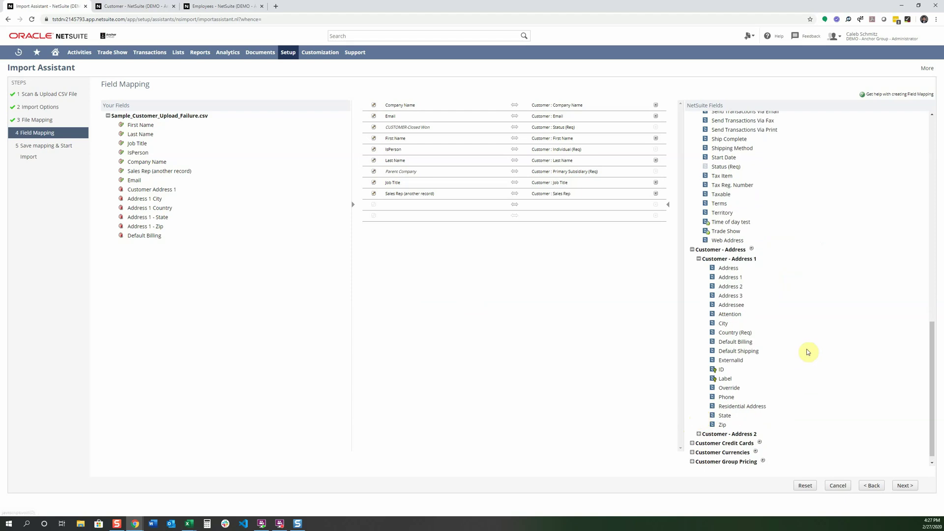
{"action": "left_click_drag", "start_coordinate": [738, 277], "coordinate": [556, 206]}
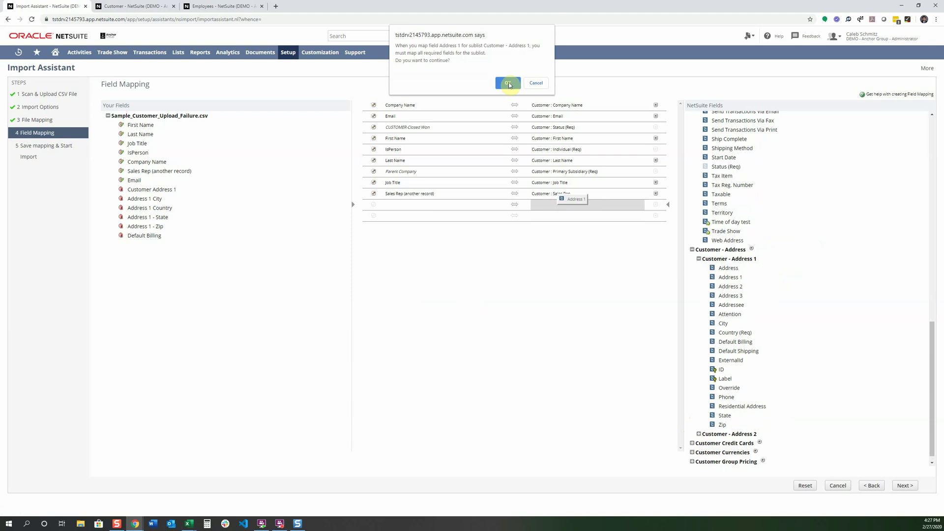
{"action": "left_click", "coordinate": [509, 83]}
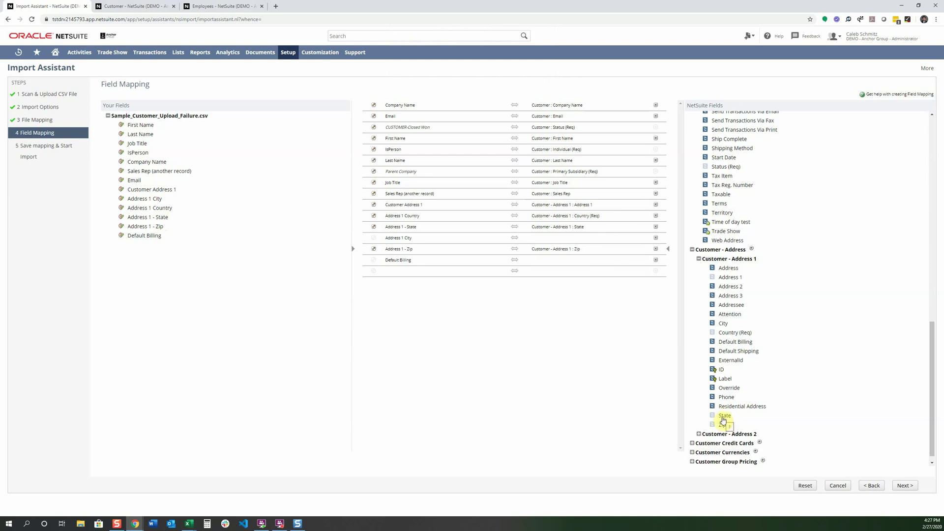
{"action": "left_click_drag", "start_coordinate": [722, 323], "coordinate": [555, 244]}
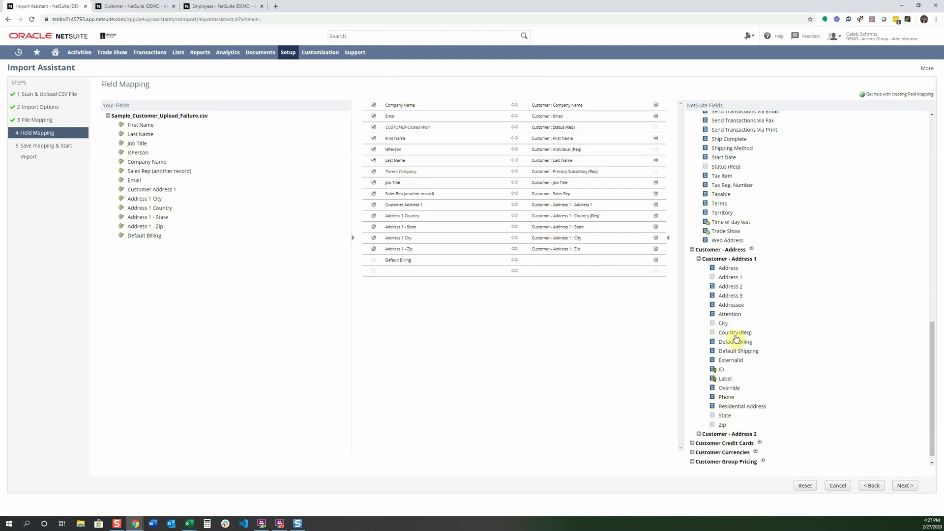
{"action": "left_click_drag", "start_coordinate": [736, 346], "coordinate": [559, 263]}
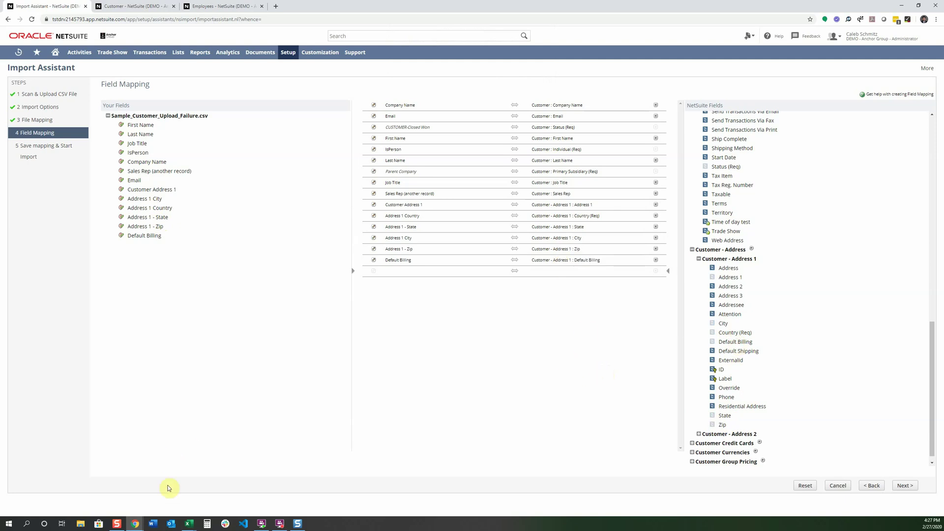
{"action": "left_click", "coordinate": [189, 523]}
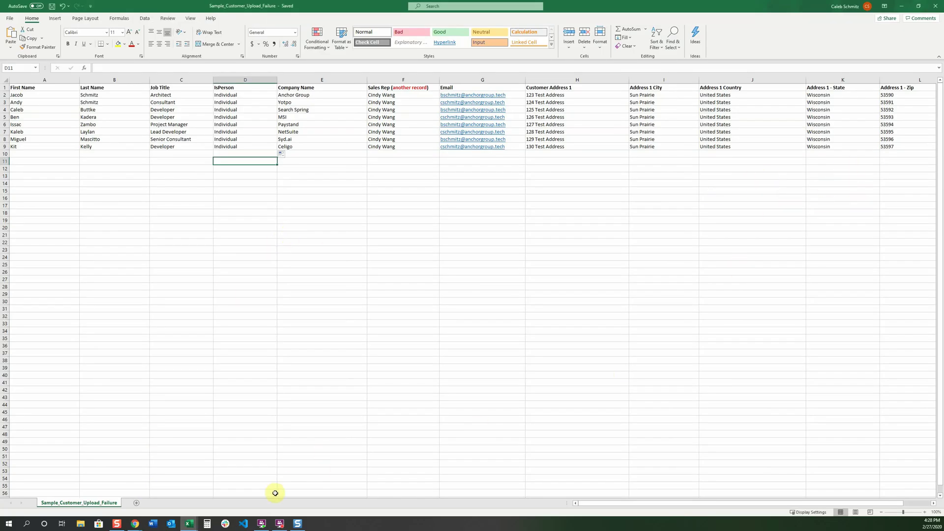
{"action": "left_click_drag", "start_coordinate": [605, 504], "coordinate": [635, 511]}
{"action": "left_click_drag", "start_coordinate": [894, 98], "coordinate": [904, 147]}
{"action": "left_click_drag", "start_coordinate": [617, 503], "coordinate": [569, 503]}
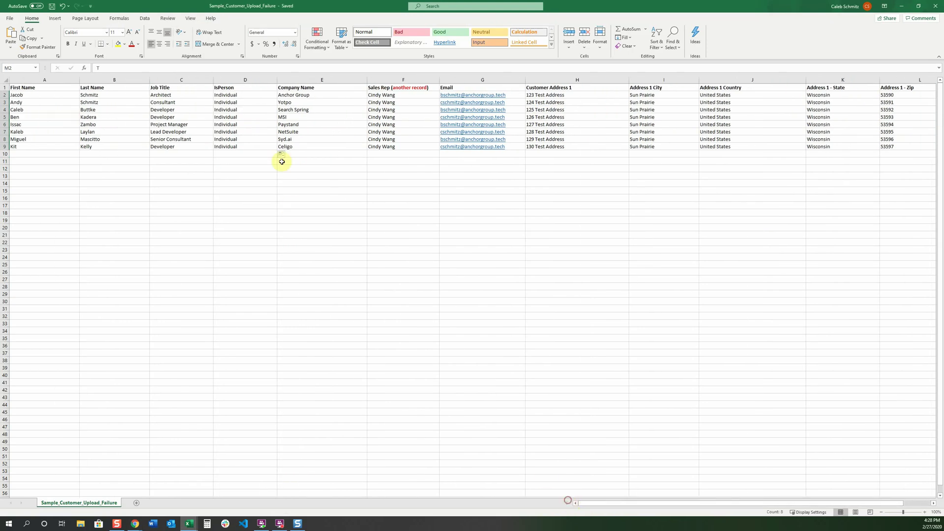
{"action": "left_click_drag", "start_coordinate": [249, 95], "coordinate": [248, 148]}
{"action": "left_click", "coordinate": [245, 168]}
{"action": "mouse_move", "coordinate": [135, 525]}
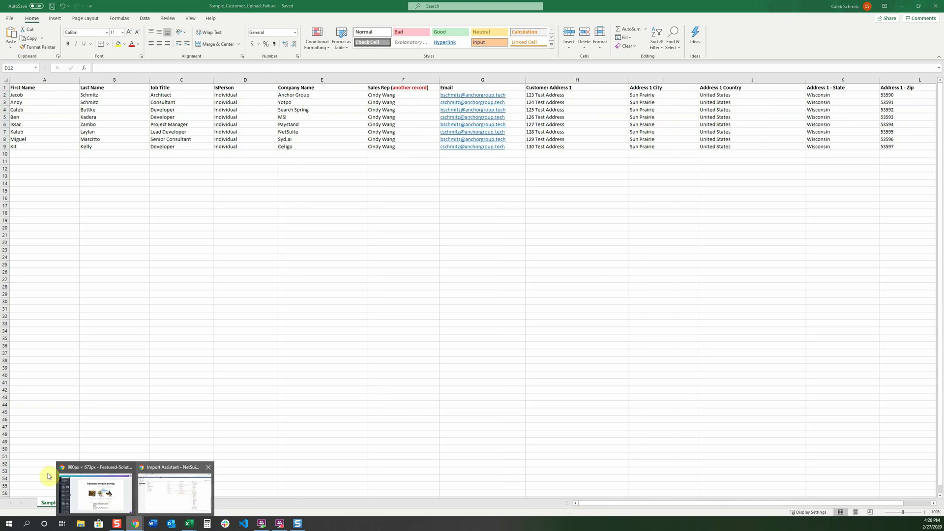
{"action": "left_click", "coordinate": [187, 487]}
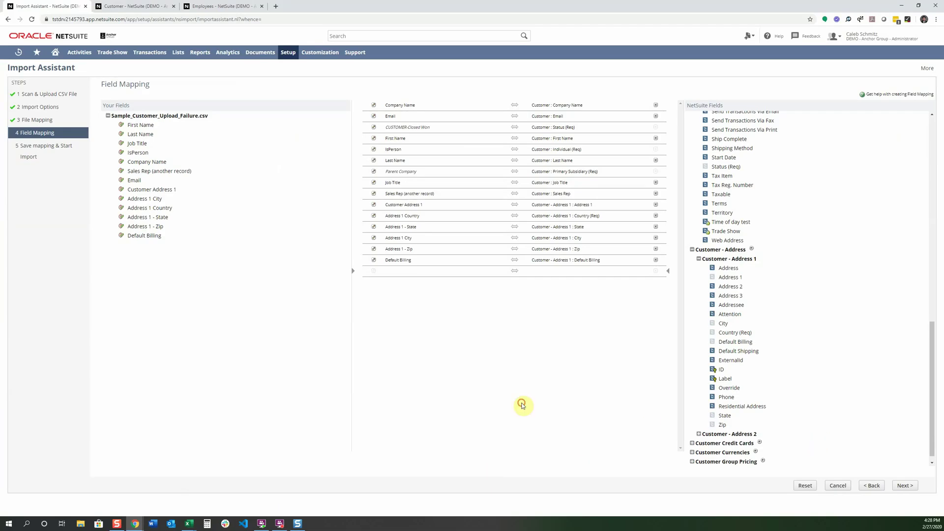
Submit the mapping, note the 8 errors requiring T or F for Individual, and return to the customer record
{"action": "left_click", "coordinate": [906, 487]}
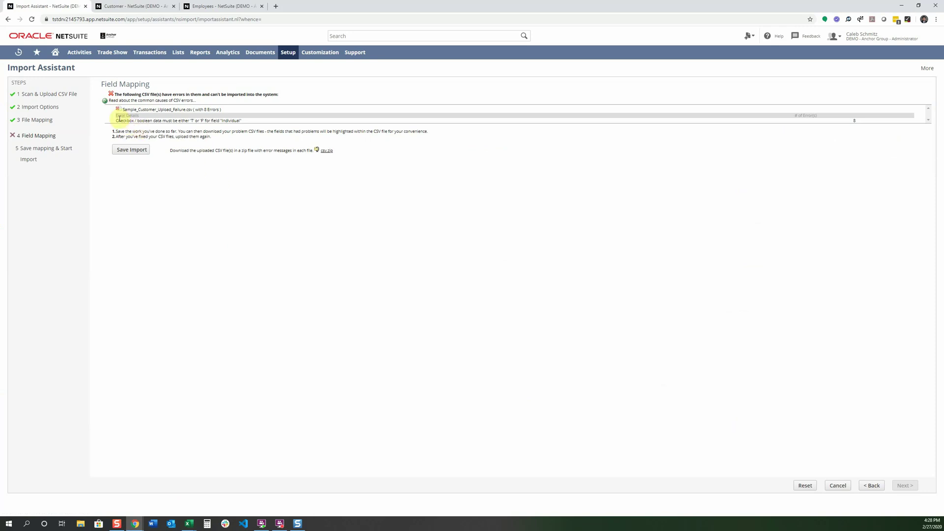
{"action": "left_click_drag", "start_coordinate": [194, 120], "coordinate": [247, 123]}
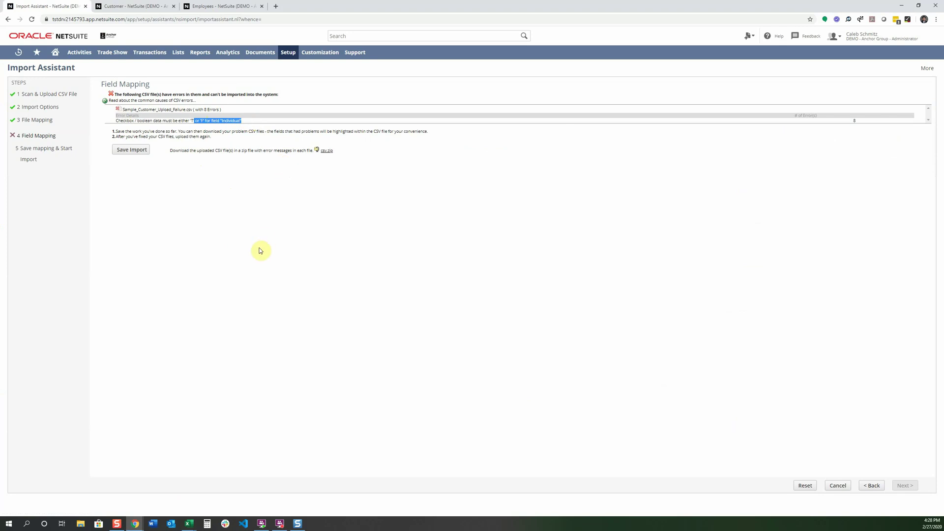
{"action": "left_click", "coordinate": [136, 5]}
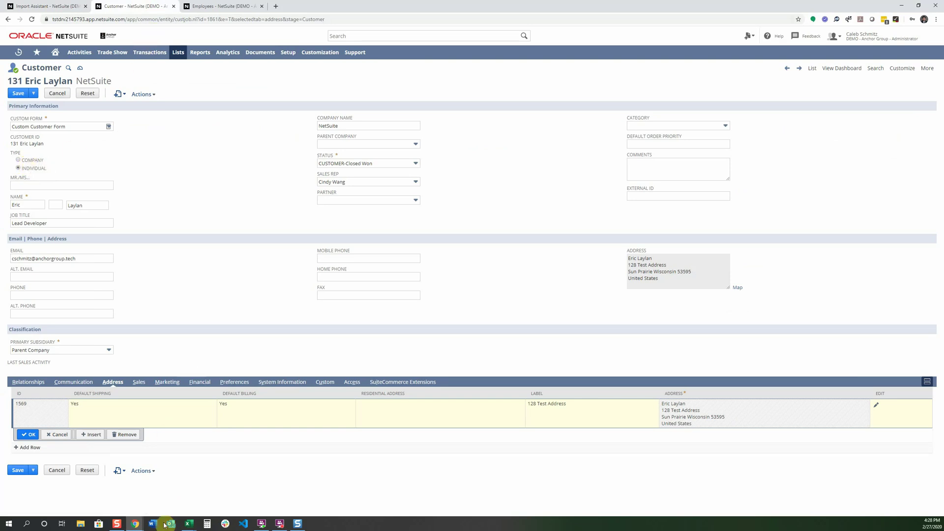
Compare IsPerson values D2:D9: Individual in the Failure workbook versus T in the Success workbook
{"action": "mouse_move", "coordinate": [188, 523]}
{"action": "left_click", "coordinate": [239, 492]}
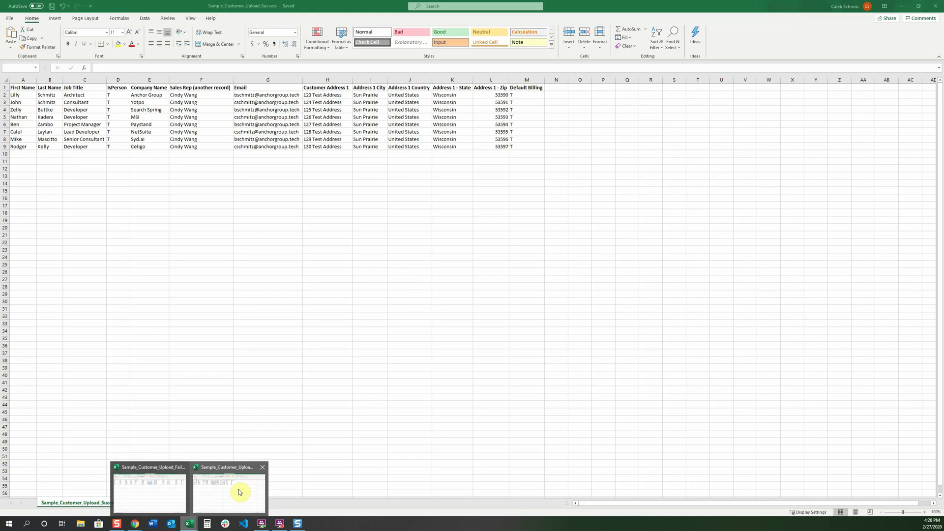
{"action": "left_click", "coordinate": [169, 487]}
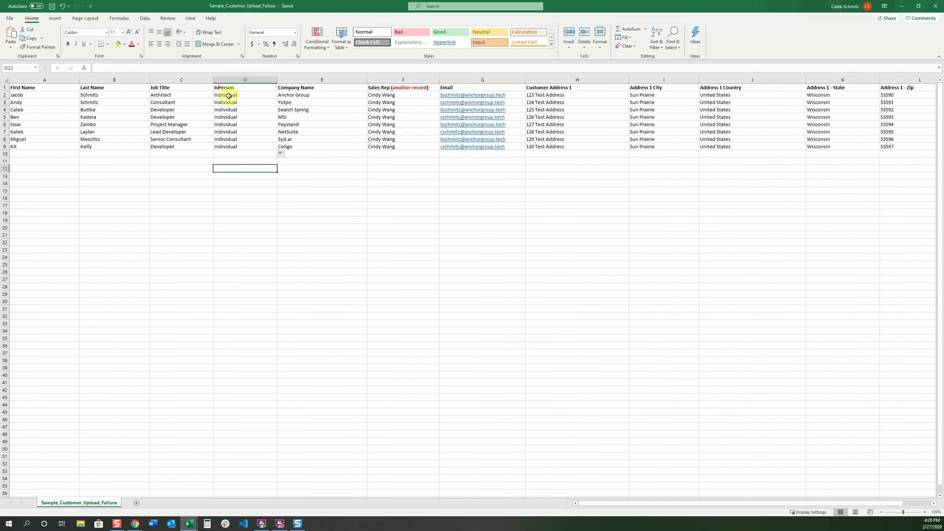
{"action": "left_click_drag", "start_coordinate": [229, 96], "coordinate": [232, 145]}
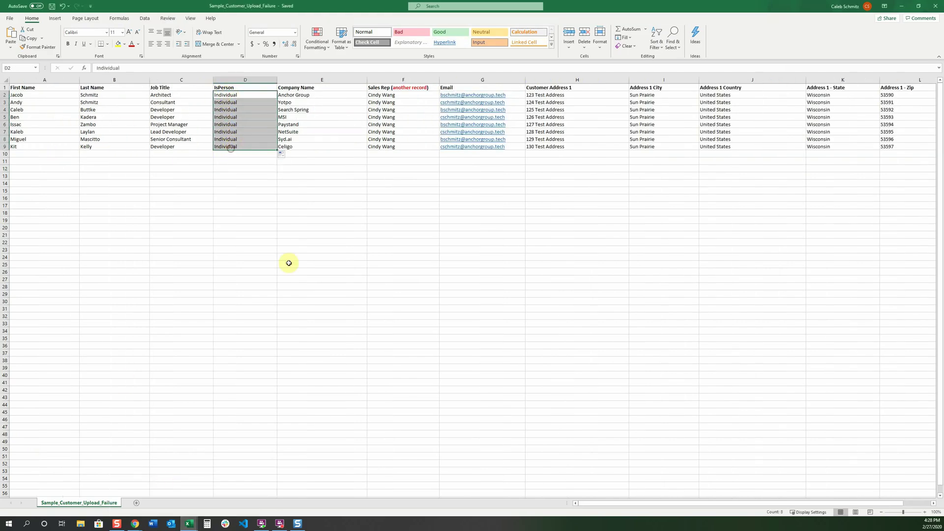
{"action": "mouse_move", "coordinate": [189, 523]}
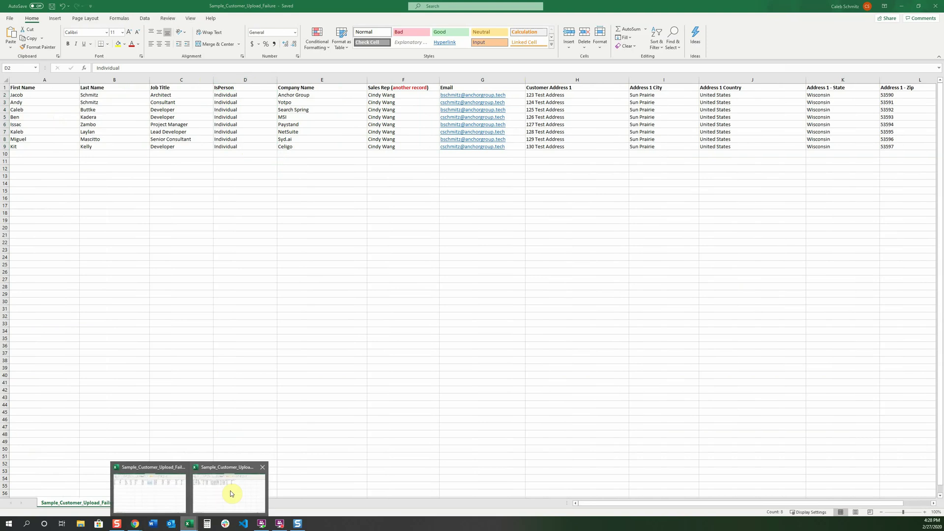
{"action": "left_click", "coordinate": [231, 493]}
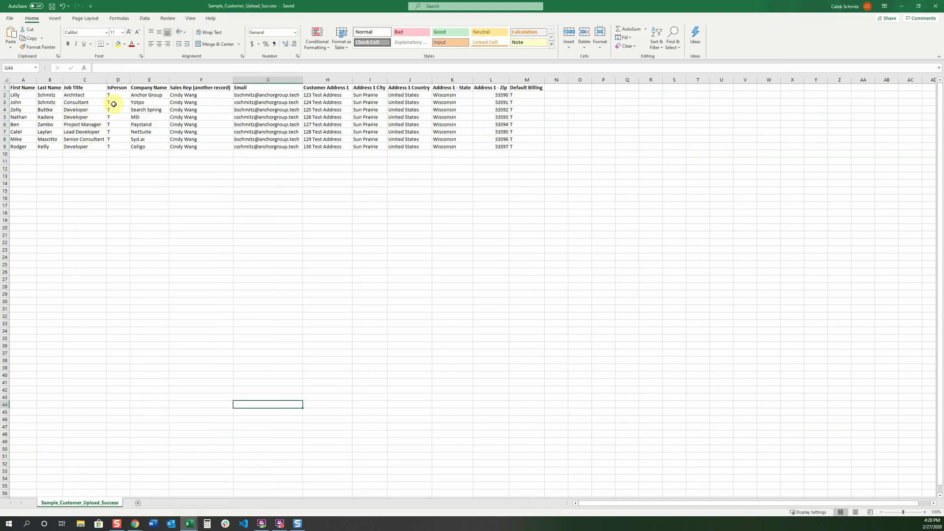
{"action": "left_click_drag", "start_coordinate": [115, 99], "coordinate": [121, 148]}
{"action": "left_click", "coordinate": [406, 124]}
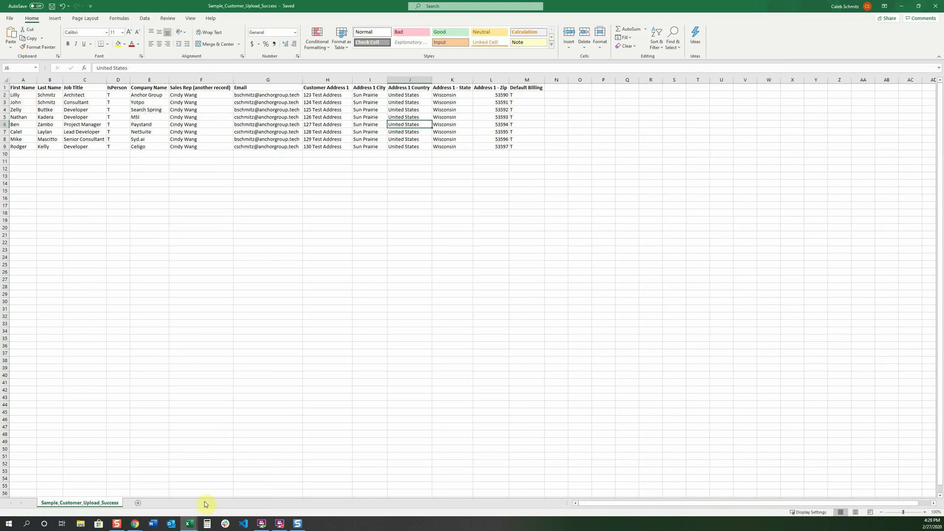
Go back in the Import Assistant, upload Sample_Customer_Upload_Success.csv instead, and advance to Field Mapping
{"action": "mouse_move", "coordinate": [135, 523]}
{"action": "left_click", "coordinate": [197, 487]}
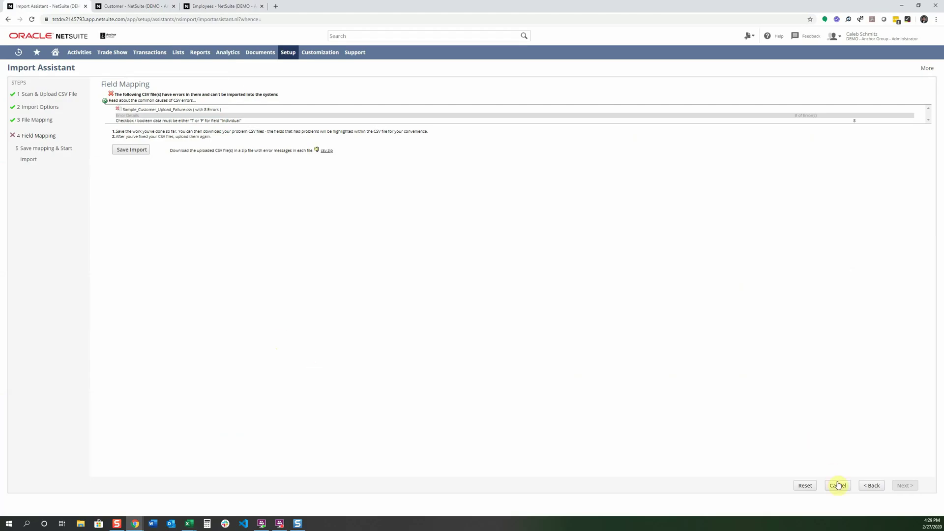
{"action": "left_click", "coordinate": [871, 485]}
{"action": "left_click", "coordinate": [871, 485]}
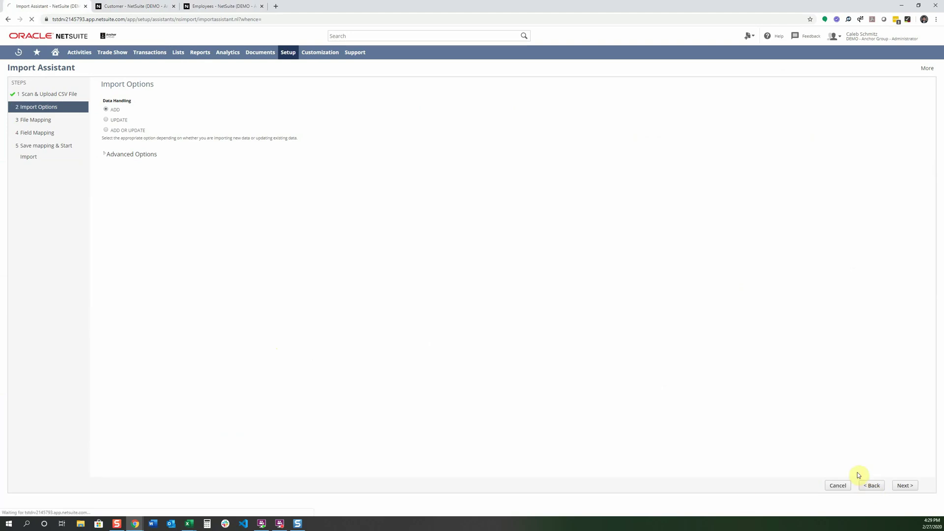
{"action": "left_click", "coordinate": [121, 270]}
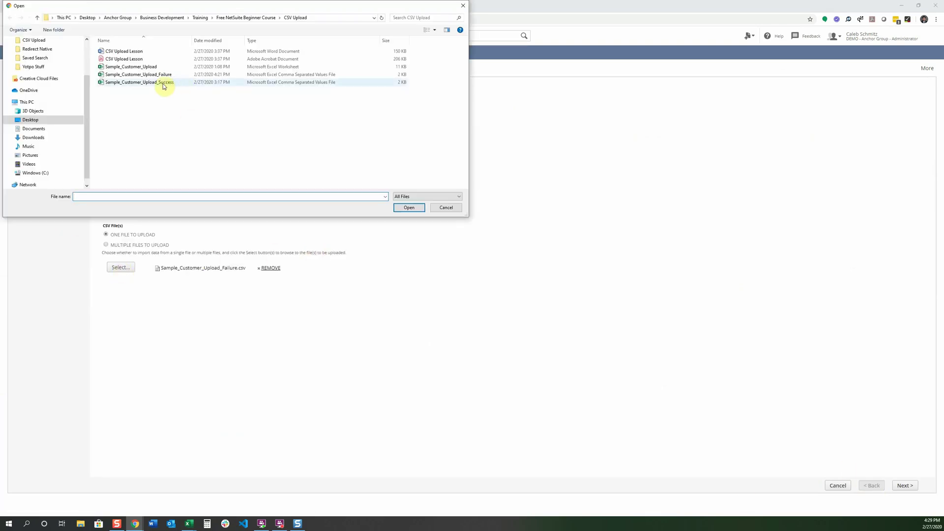
{"action": "double_click", "coordinate": [163, 84]}
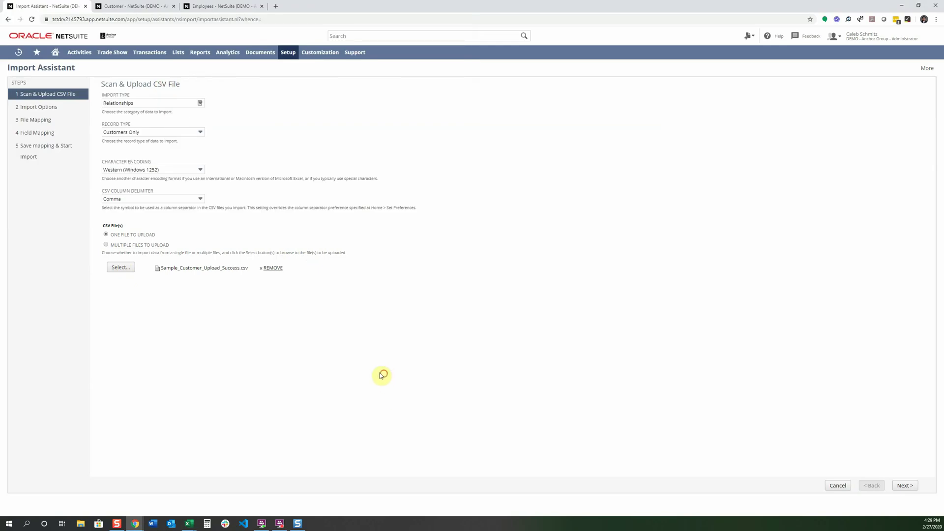
{"action": "left_click", "coordinate": [907, 487]}
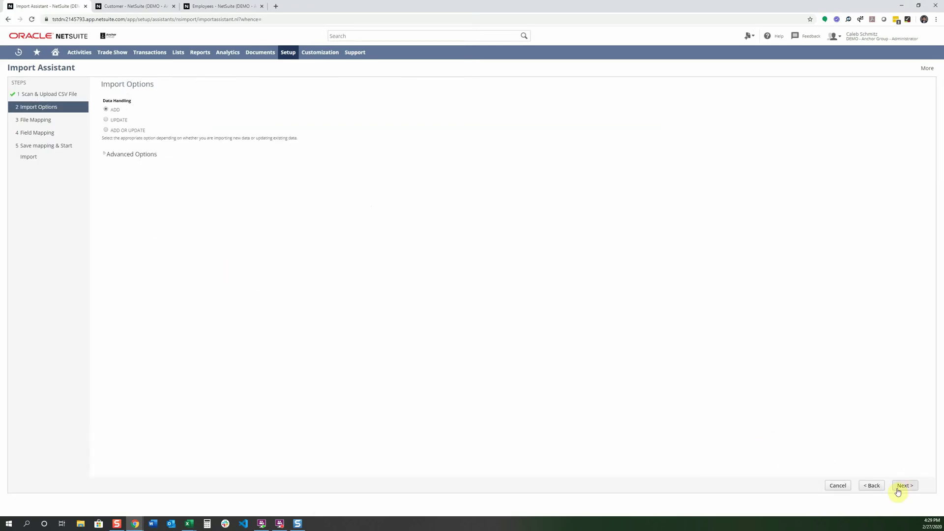
{"action": "left_click", "coordinate": [905, 487]}
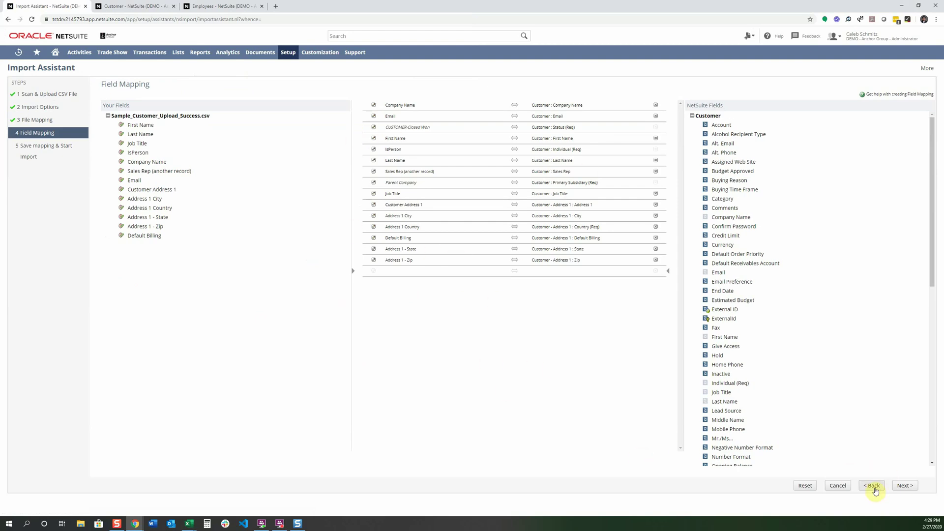
Save the import map _test_customer_csv with description 'Test for tutorial' and run the import
{"action": "left_click", "coordinate": [910, 486]}
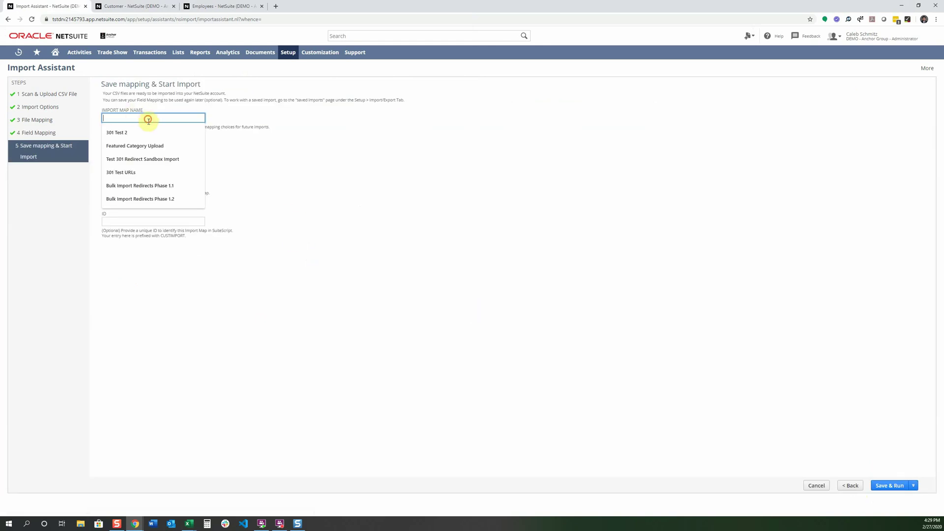
{"action": "type", "text": "_test"}
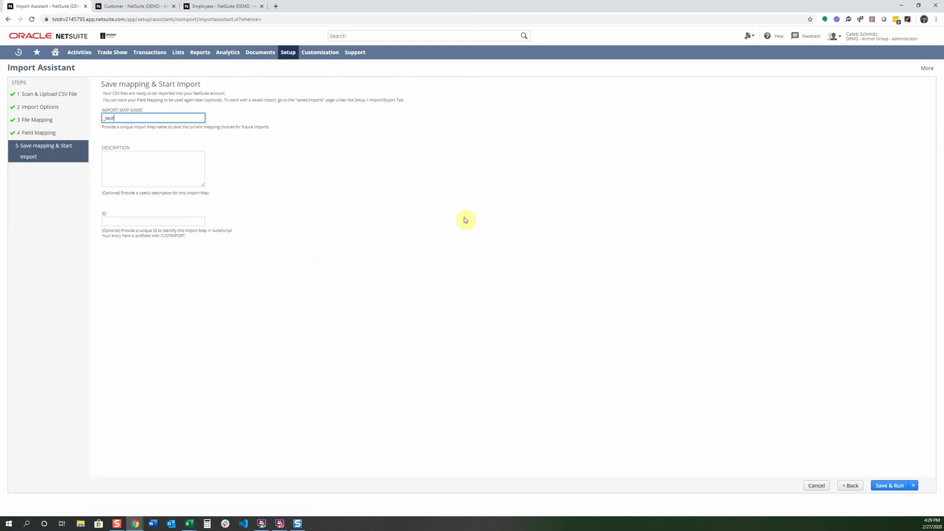
{"action": "type", "text": "_customer_csv"}
{"action": "left_click", "coordinate": [190, 173]}
{"action": "type", "text": "Test for tutorial"}
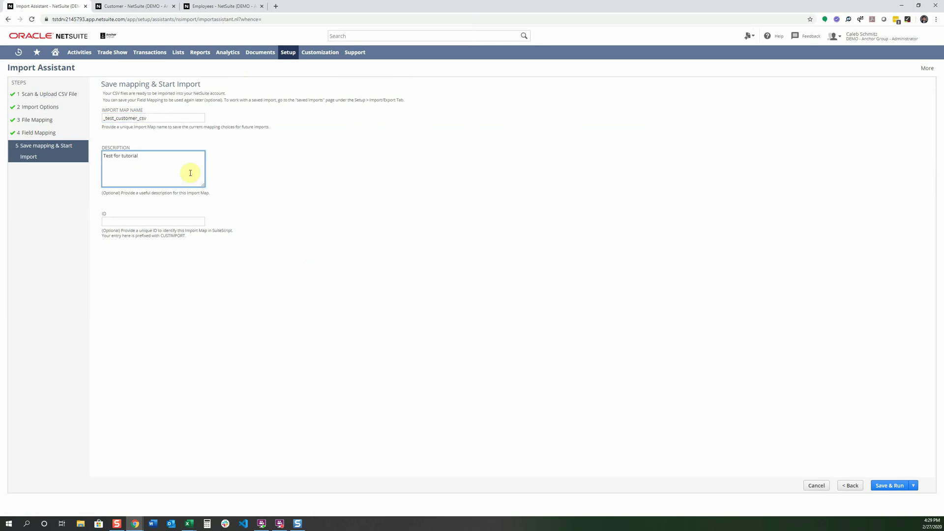
{"action": "left_click", "coordinate": [156, 221]}
{"action": "type", "text": "_"}
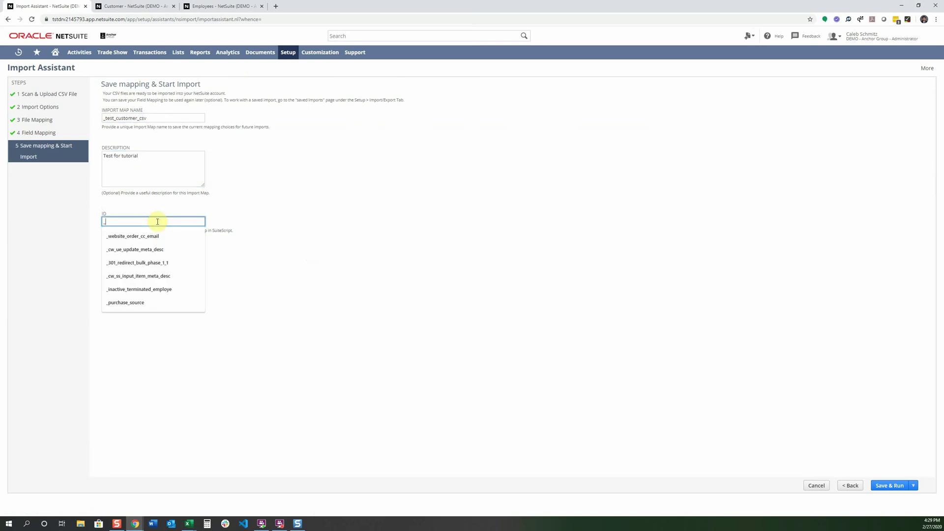
{"action": "type", "text": "s"}
{"action": "key", "text": "BackSpace"}
{"action": "type", "text": "test"}
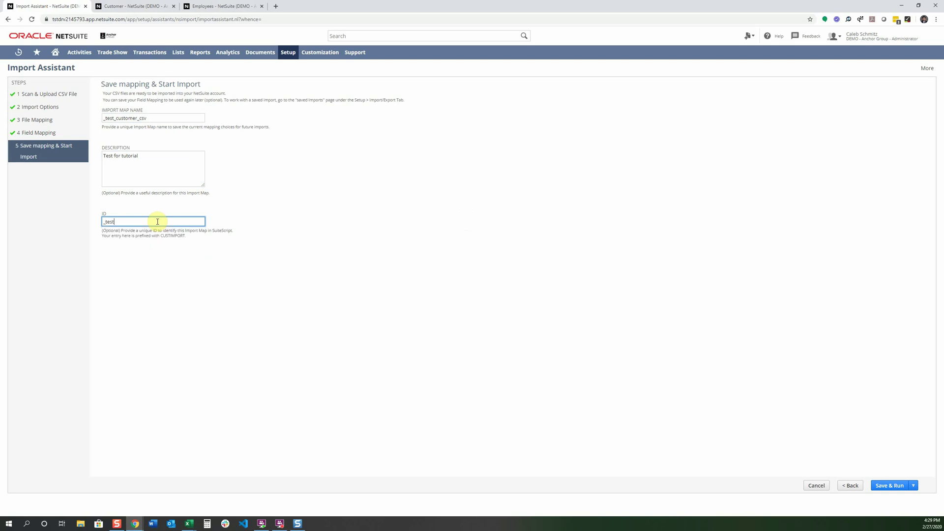
{"action": "type", "text": "_customer_csv"}
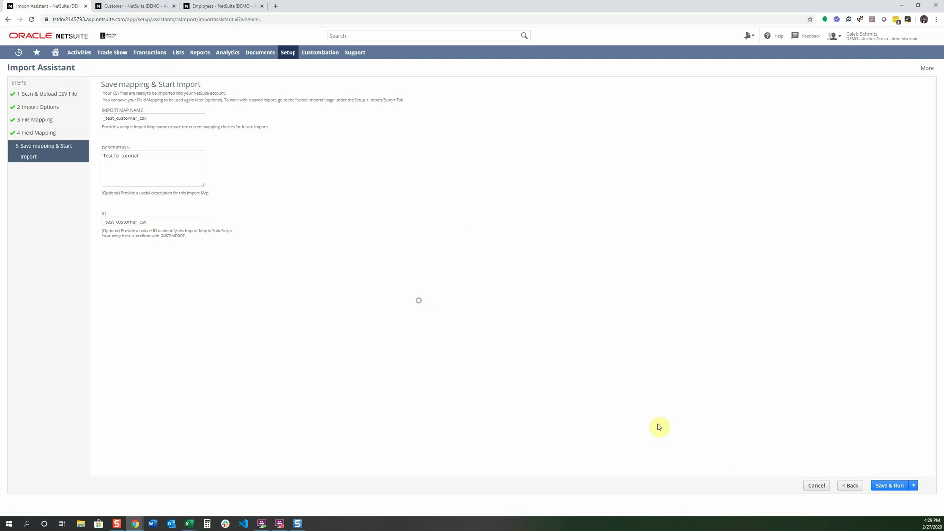
{"action": "left_click", "coordinate": [891, 485]}
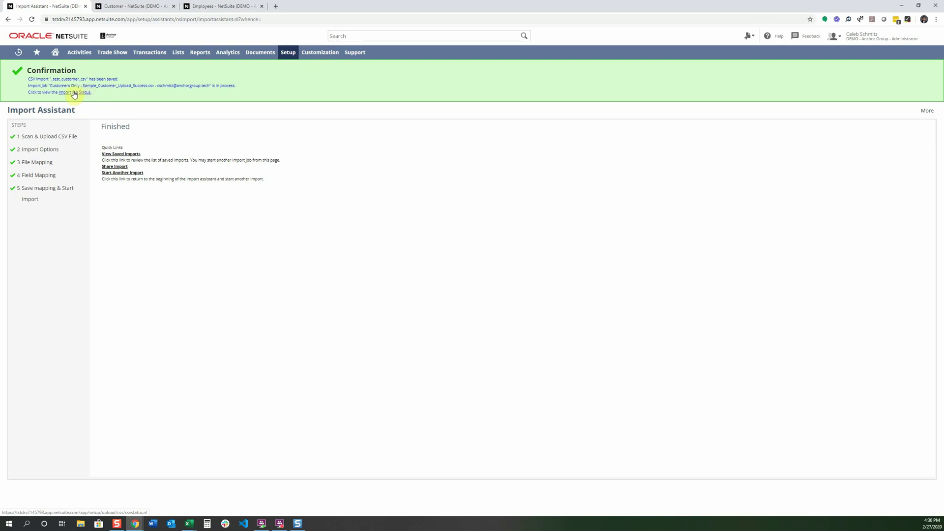
Open the import Job Status page and compare the jobs' 0 of 8 and 8 of 8 result messages
{"action": "left_click", "coordinate": [74, 94]}
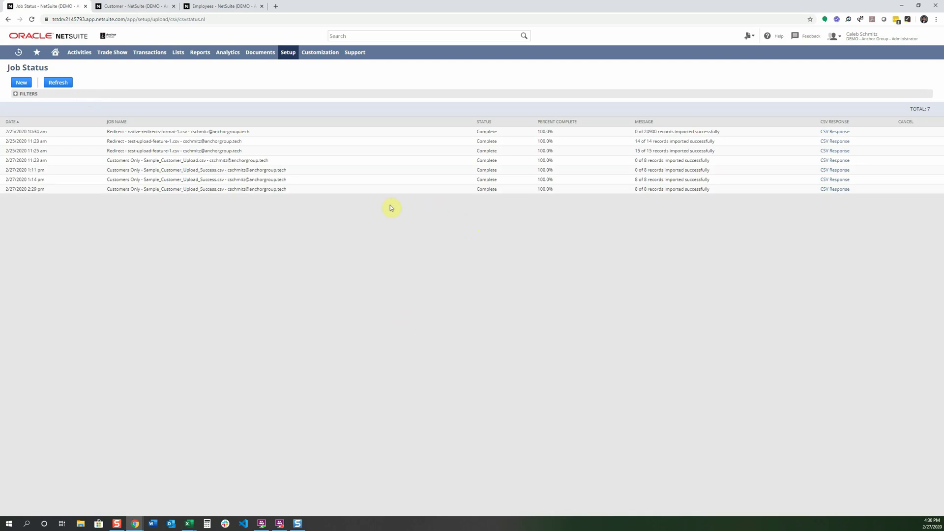
{"action": "left_click_drag", "start_coordinate": [555, 204], "coordinate": [628, 232]}
{"action": "left_click", "coordinate": [595, 245]}
{"action": "left_click_drag", "start_coordinate": [635, 169], "coordinate": [718, 169]}
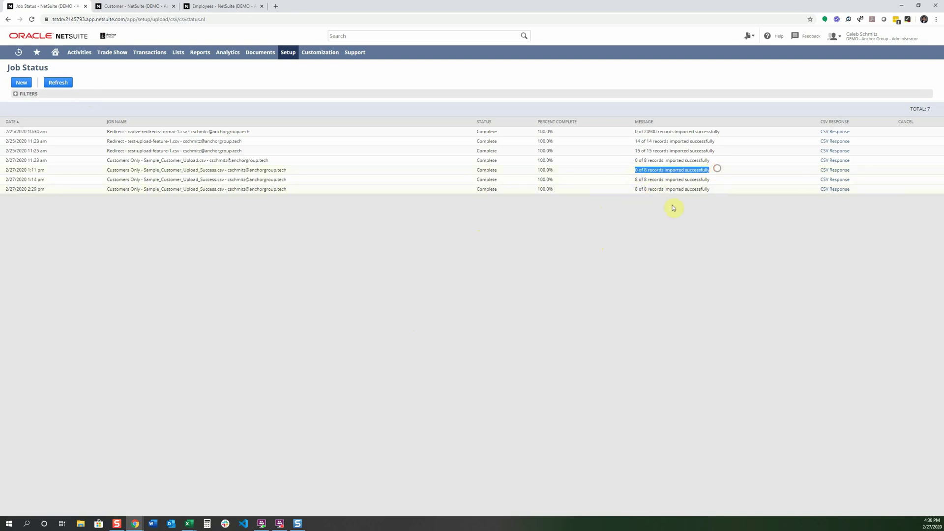
{"action": "left_click", "coordinate": [534, 170]}
{"action": "left_click", "coordinate": [469, 171]}
{"action": "left_click_drag", "start_coordinate": [489, 172], "coordinate": [563, 178]}
{"action": "left_click", "coordinate": [634, 169]}
{"action": "triple_click", "coordinate": [679, 170]}
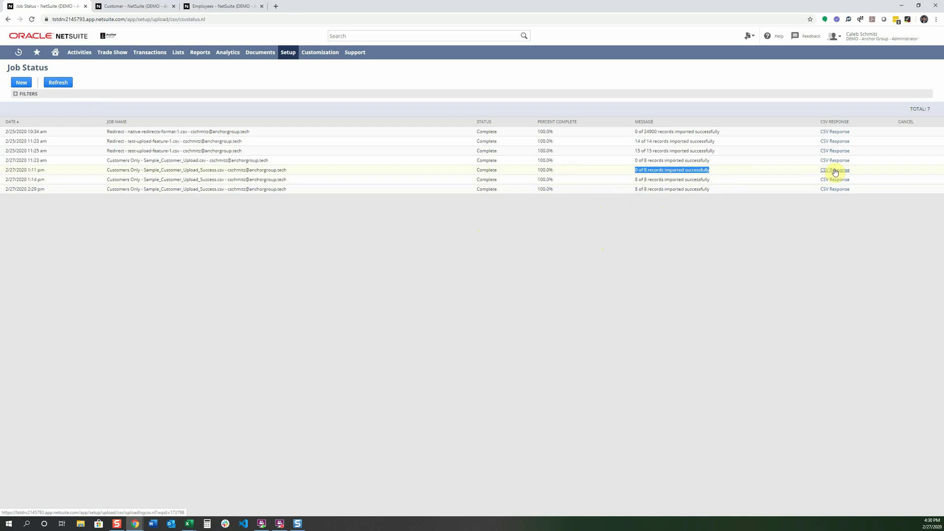
Widen the results file's Error column to read the missing Last Name errors, then return to Job Status
{"action": "key", "text": "alt+Tab"}
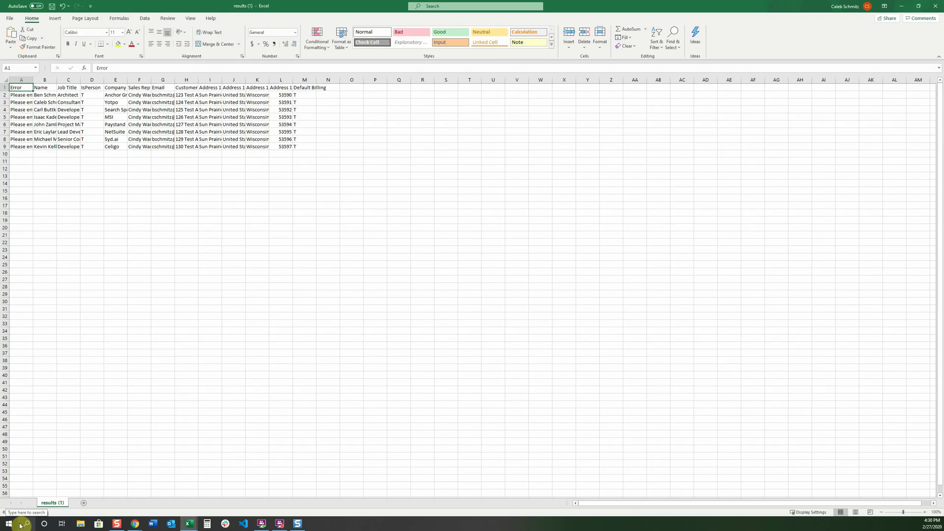
{"action": "left_click_drag", "start_coordinate": [32, 80], "coordinate": [316, 80]}
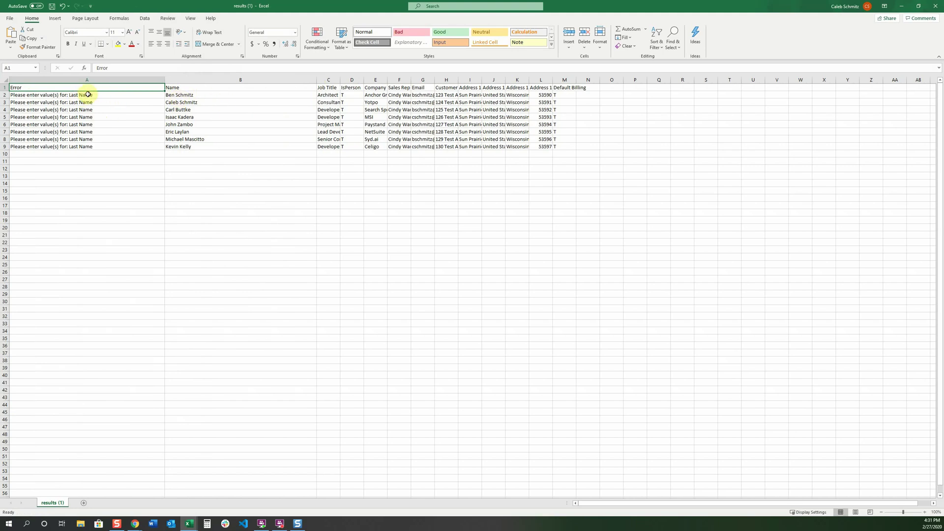
{"action": "mouse_move", "coordinate": [188, 524]}
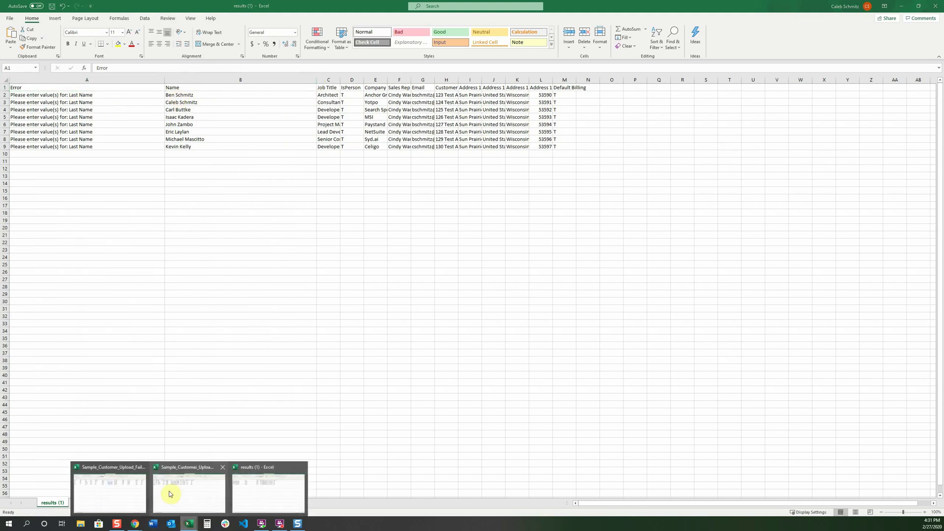
{"action": "left_click", "coordinate": [165, 495]}
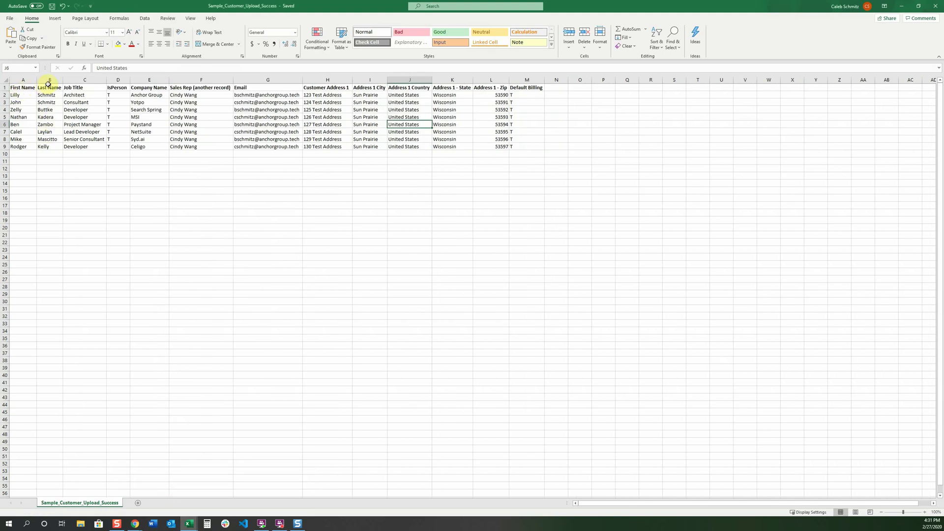
{"action": "key", "text": "alt+Tab"}
{"action": "left_click", "coordinate": [44, 6]}
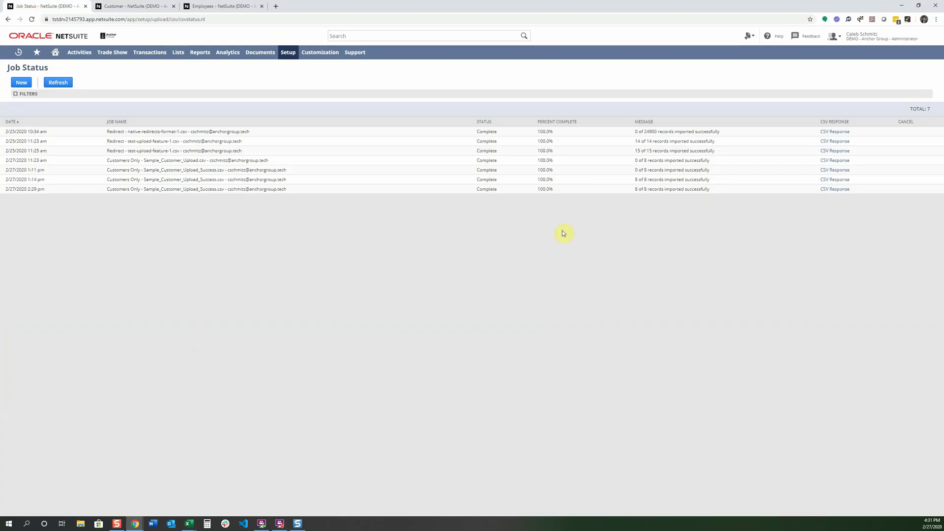
Open newly imported customer 139 from the customer list and view its Address subtab
{"action": "key", "text": "ctrl+Tab"}
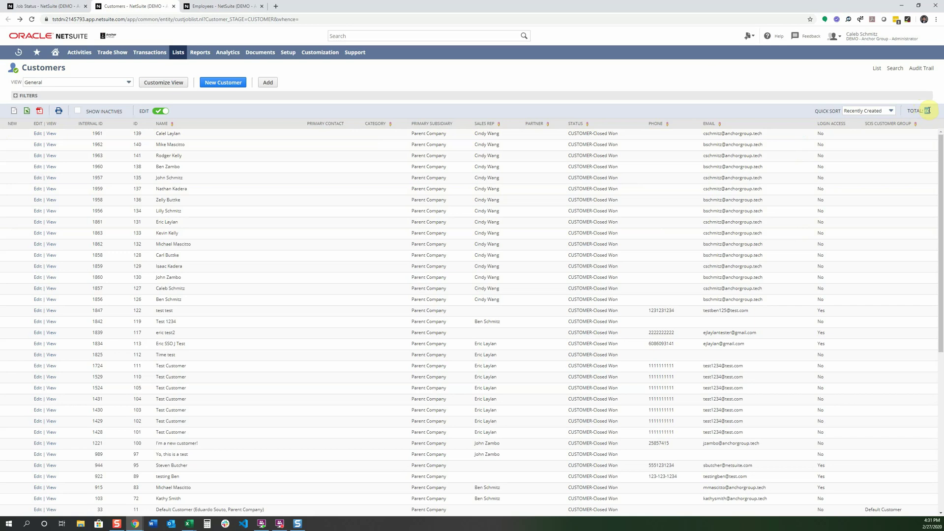
{"action": "left_click", "coordinate": [219, 134]}
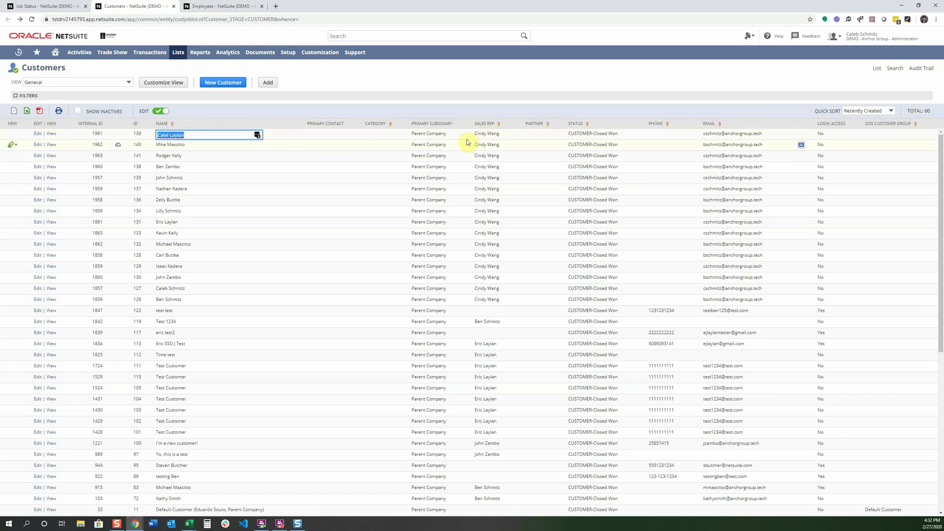
{"action": "left_click", "coordinate": [52, 133]}
{"action": "left_click", "coordinate": [113, 321]}
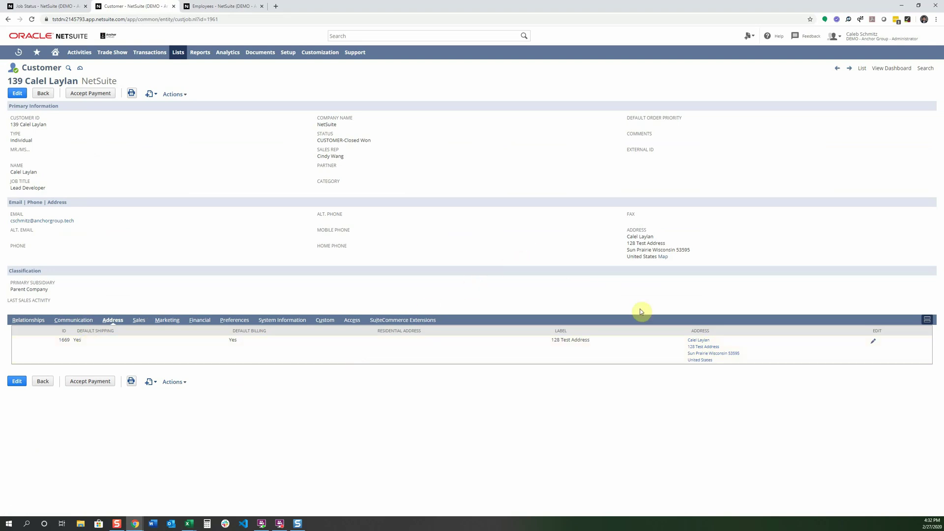
Edit customer 139's address, changing the state from Wisconsin to WI
{"action": "left_click", "coordinate": [874, 341]}
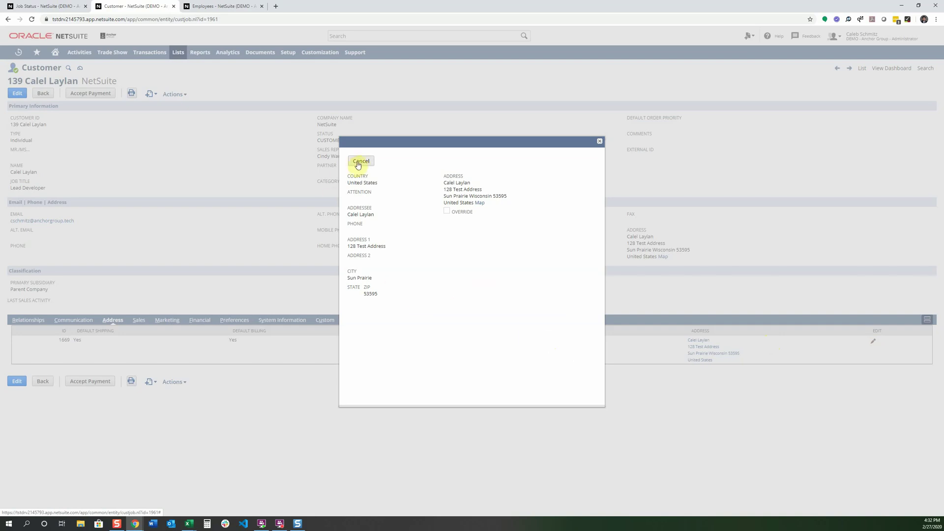
{"action": "left_click", "coordinate": [600, 141]}
{"action": "left_click", "coordinate": [18, 93]}
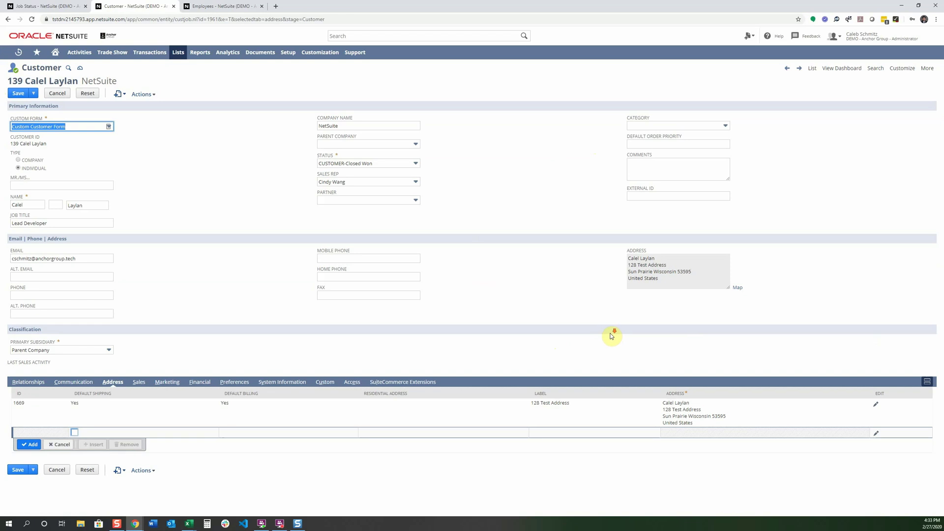
{"action": "left_click", "coordinate": [752, 411]}
{"action": "left_click", "coordinate": [408, 314]}
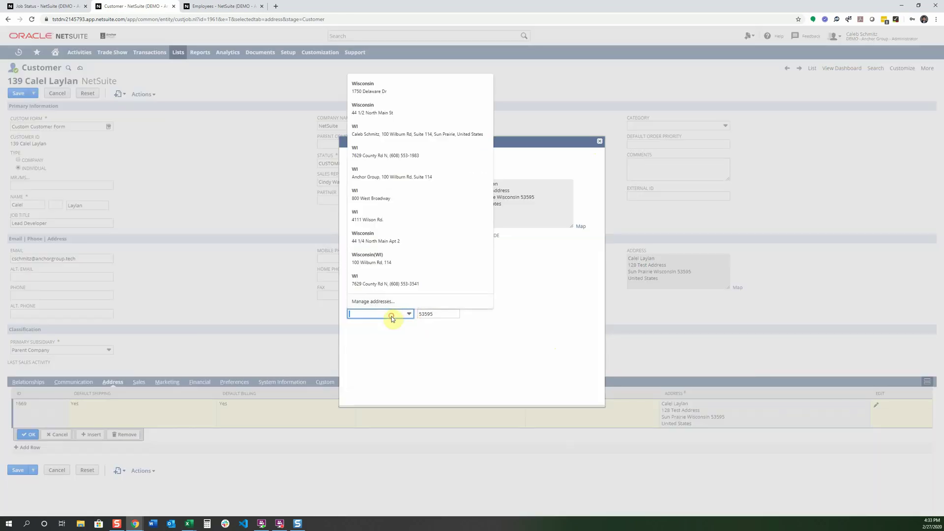
{"action": "type", "text": "w"}
{"action": "left_click", "coordinate": [413, 344]}
{"action": "left_click", "coordinate": [354, 162]}
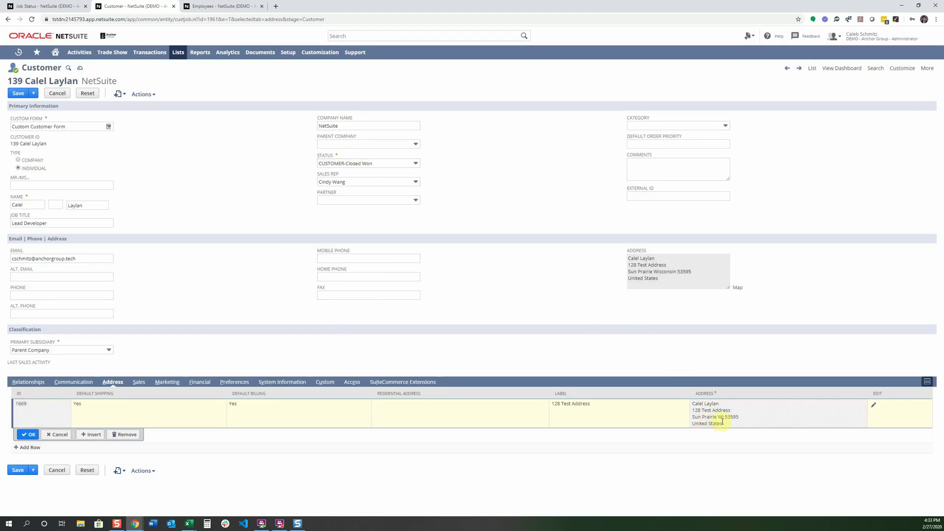
{"action": "left_click_drag", "start_coordinate": [718, 417], "coordinate": [728, 417]}
{"action": "key", "text": "Return"}
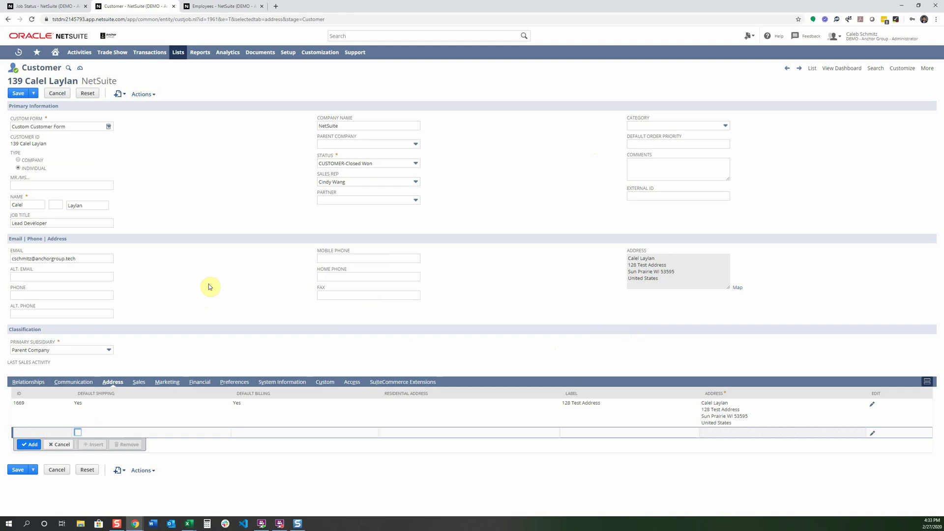